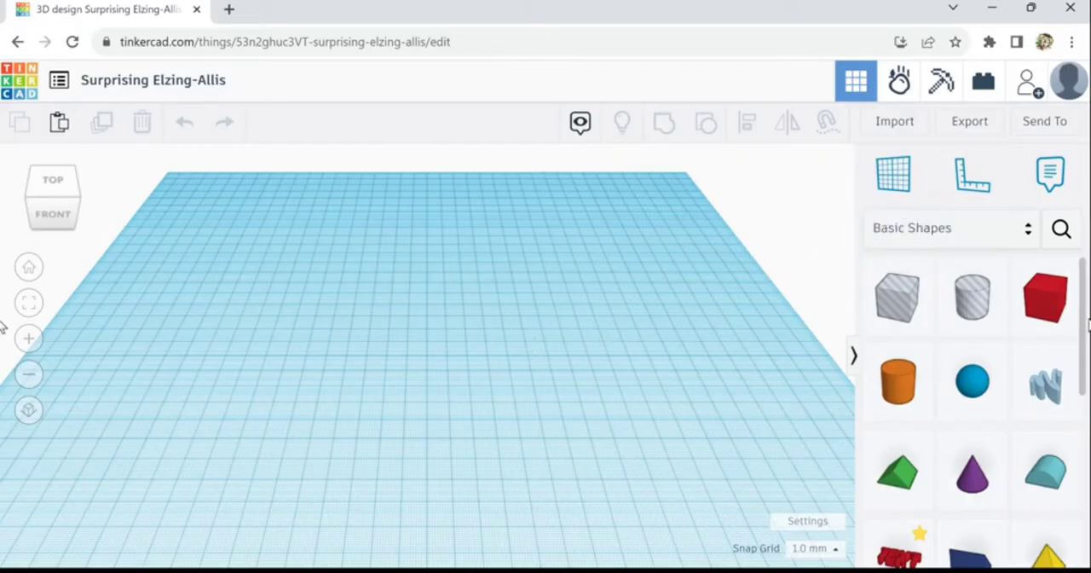
scroll(1087, 324, down, 2)
scroll(1088, 323, down, 2)
scroll(1087, 324, down, 1)
scroll(1088, 324, up, 2)
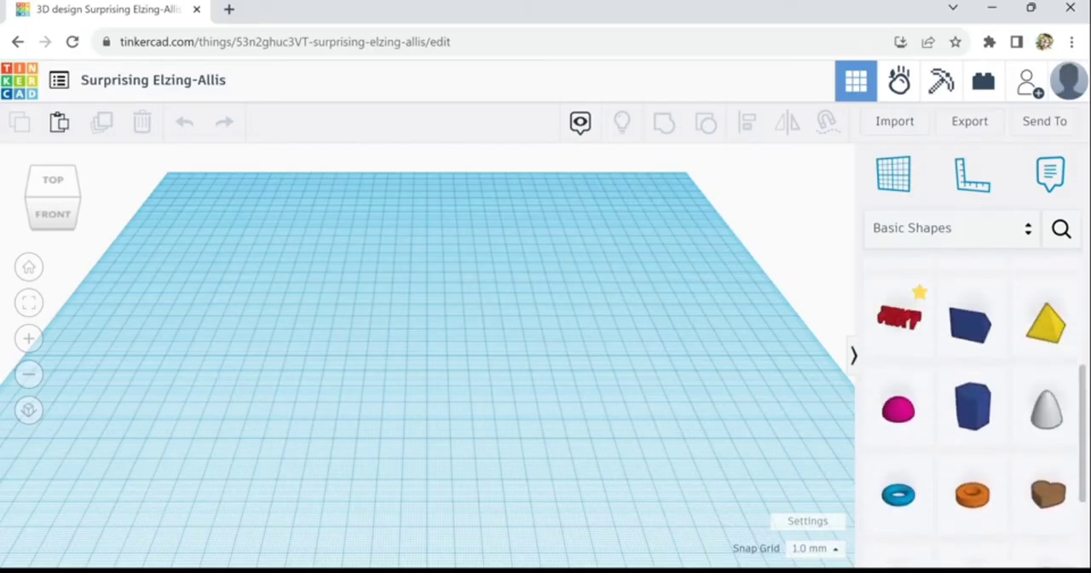
scroll(971, 409, up, 3)
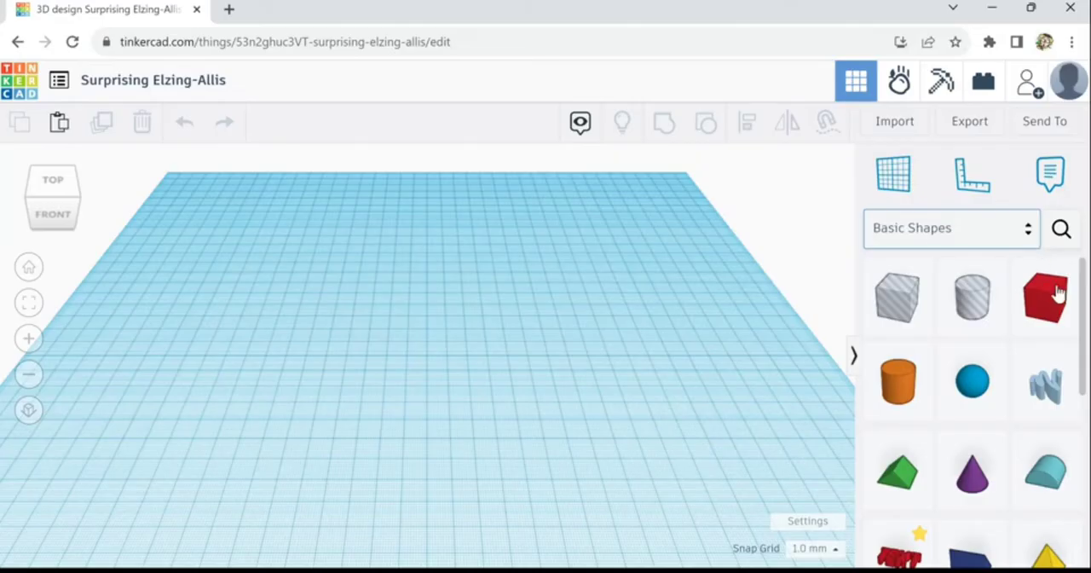
scroll(1086, 307, down, 1)
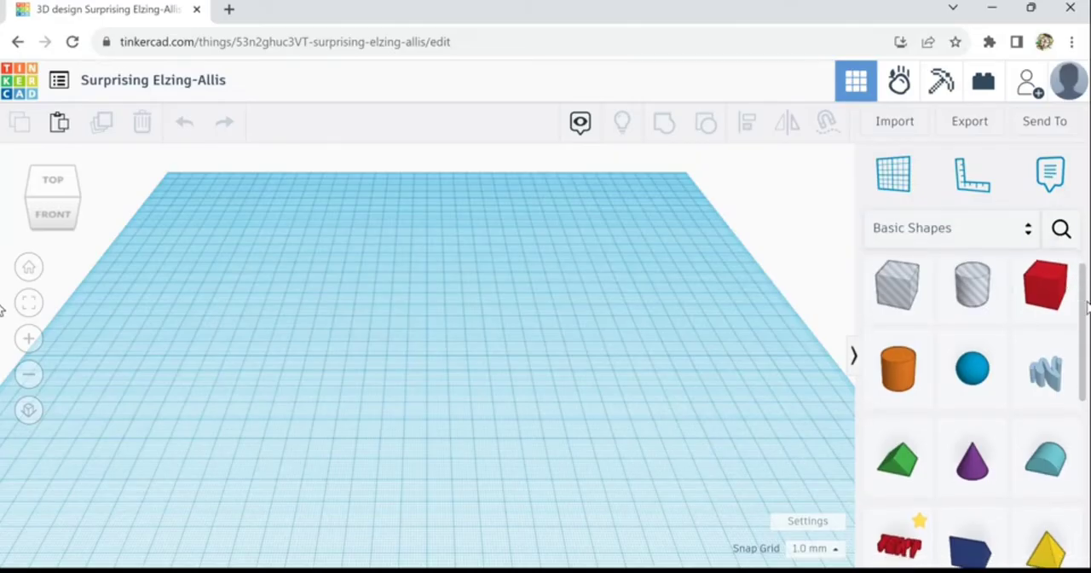
scroll(1086, 307, down, 3)
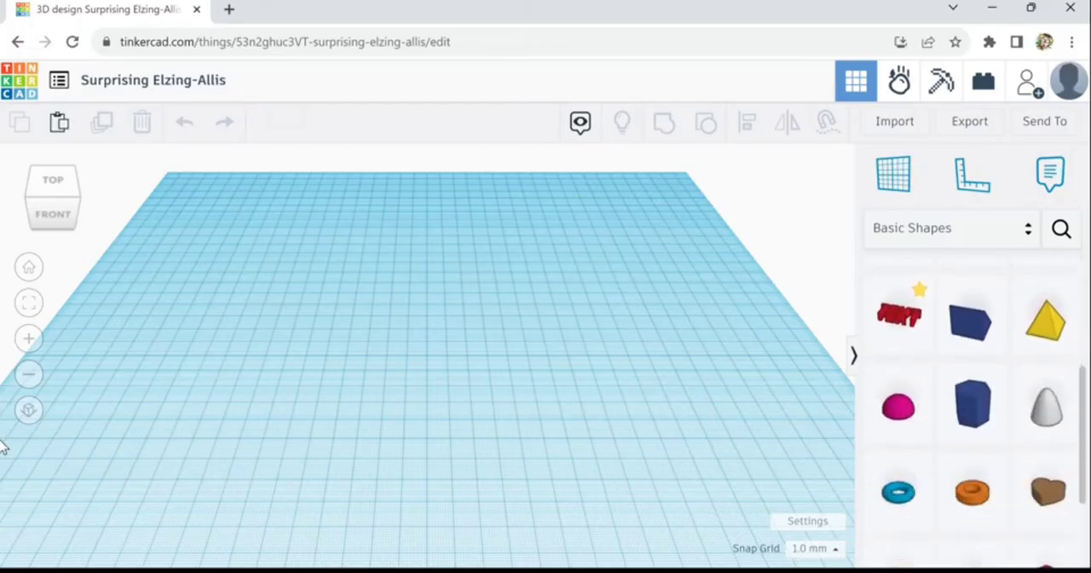
scroll(971, 383, down, 2)
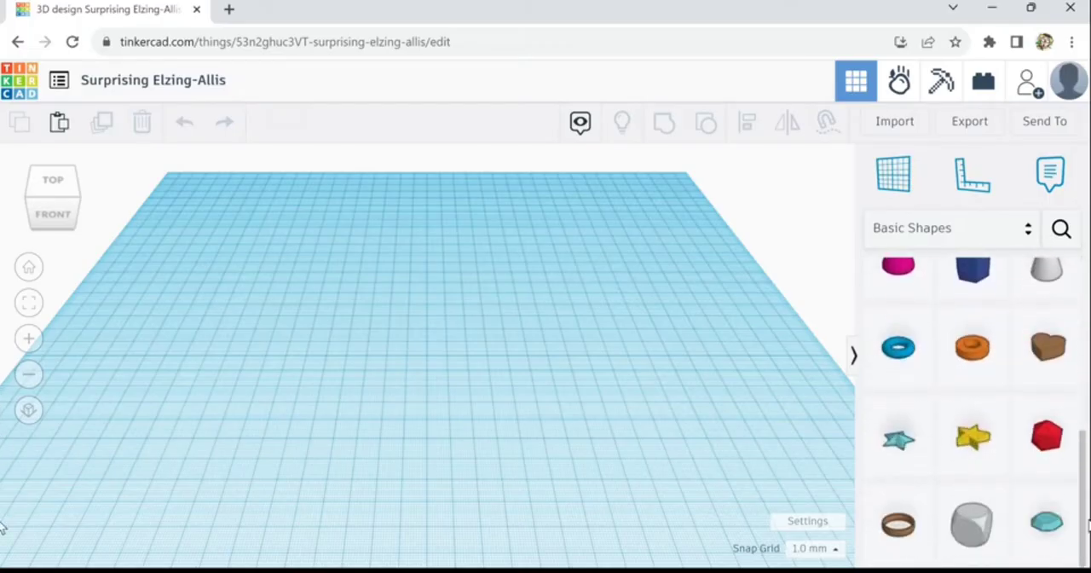
Open the shape category list and show Shape Generators, including the ISO metric thread.
click(1027, 230)
scroll(1005, 396, down, 1)
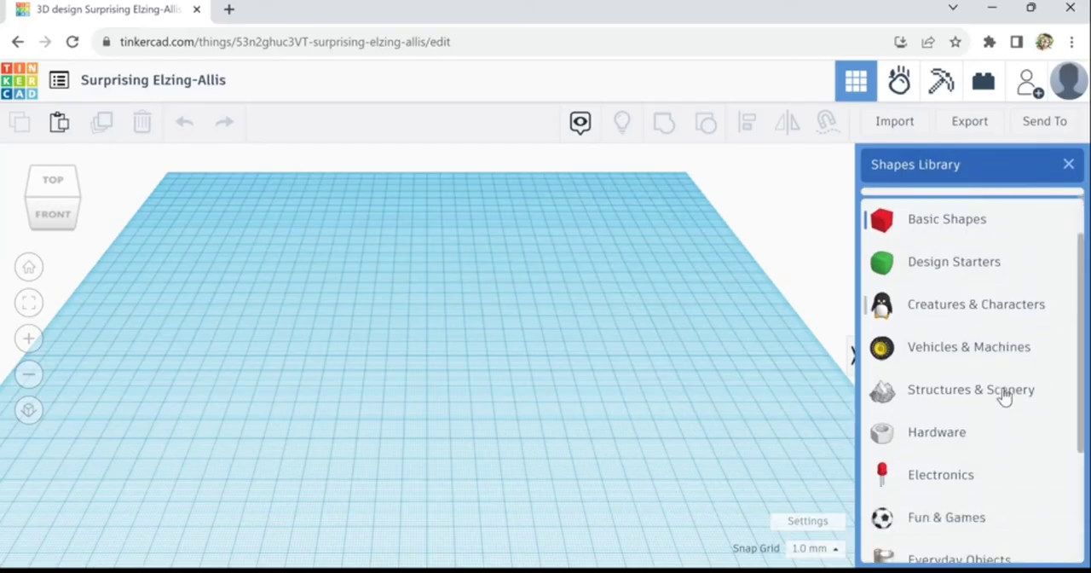
scroll(1005, 396, down, 3)
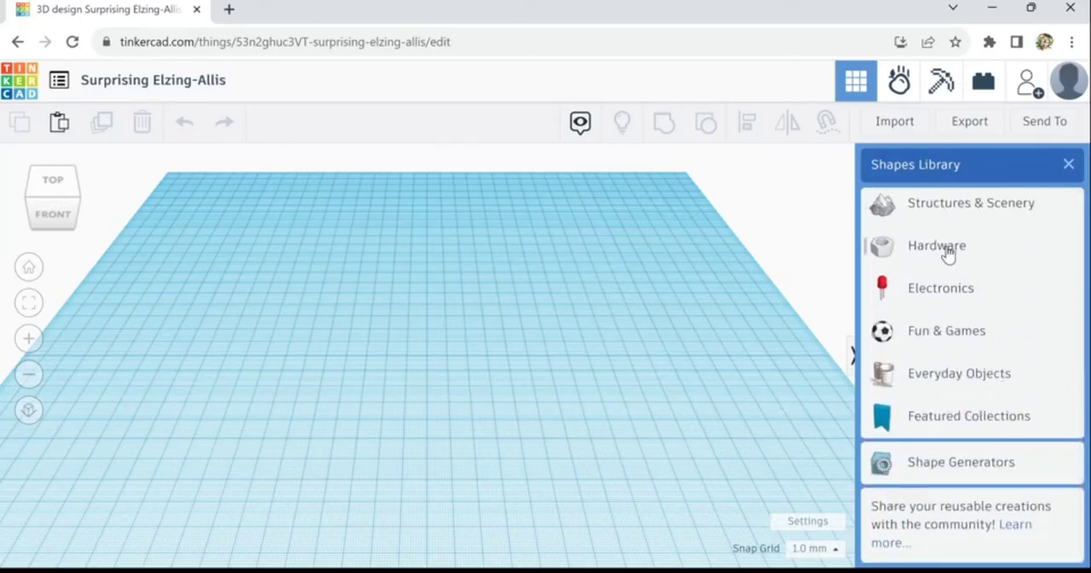
scroll(947, 254, up, 4)
scroll(948, 290, down, 4)
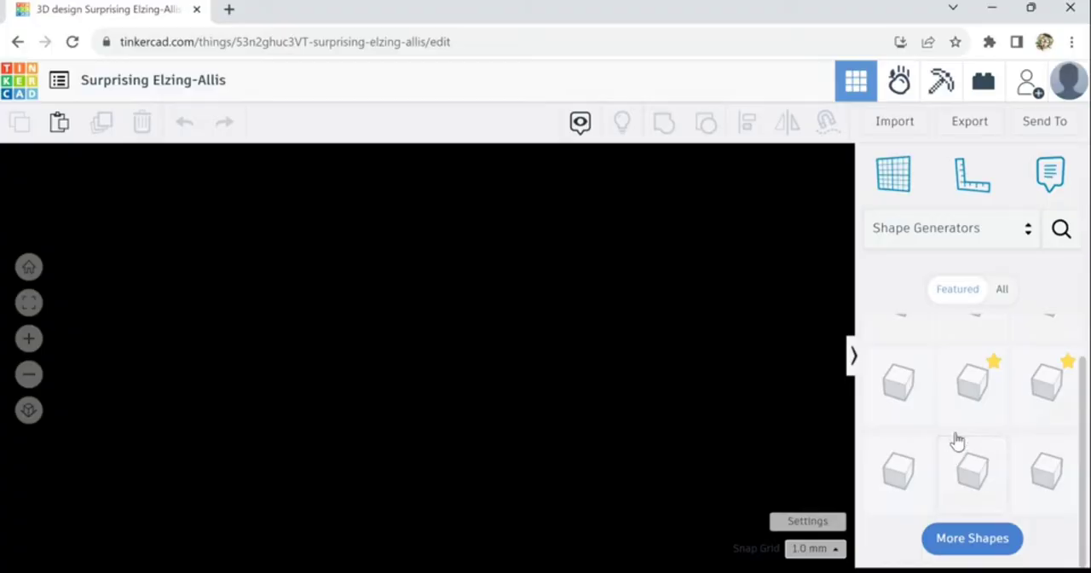
scroll(959, 439, down, 1)
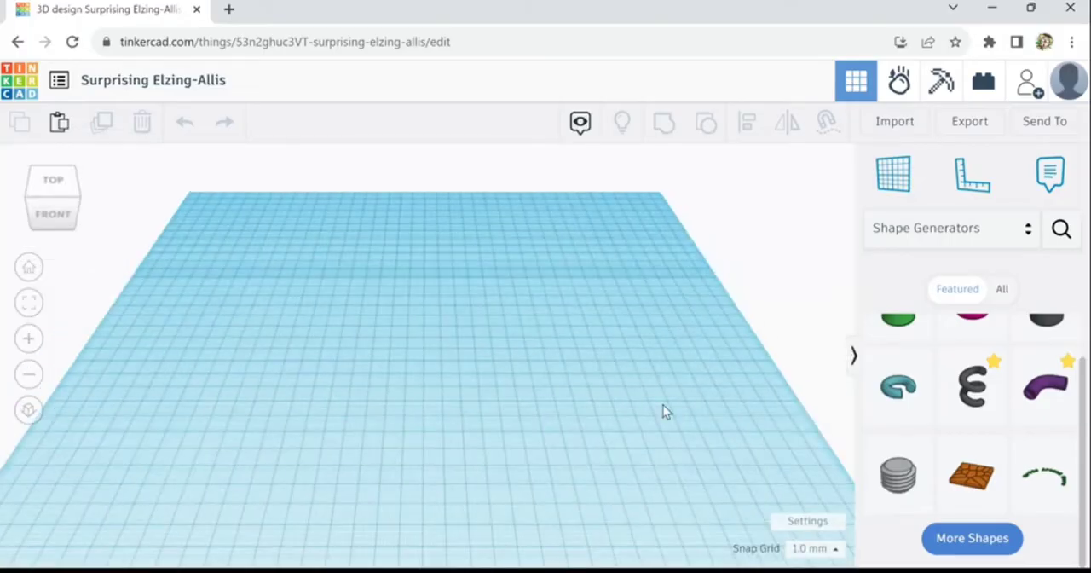
Place an ISO metric thread on the workplane and stretch it taller.
click(889, 495)
click(433, 364)
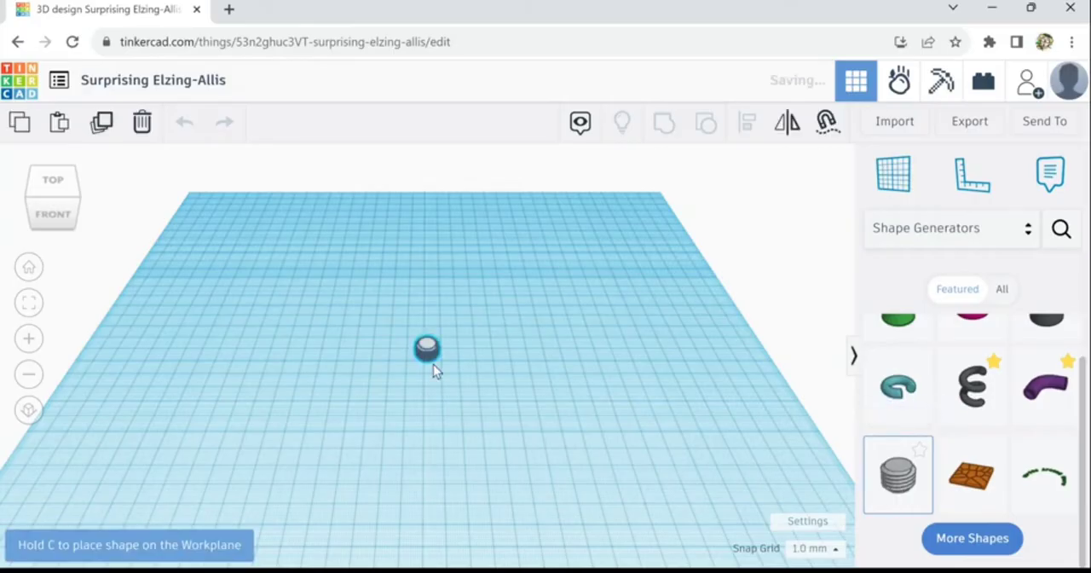
scroll(433, 363, up, 2)
scroll(433, 364, up, 2)
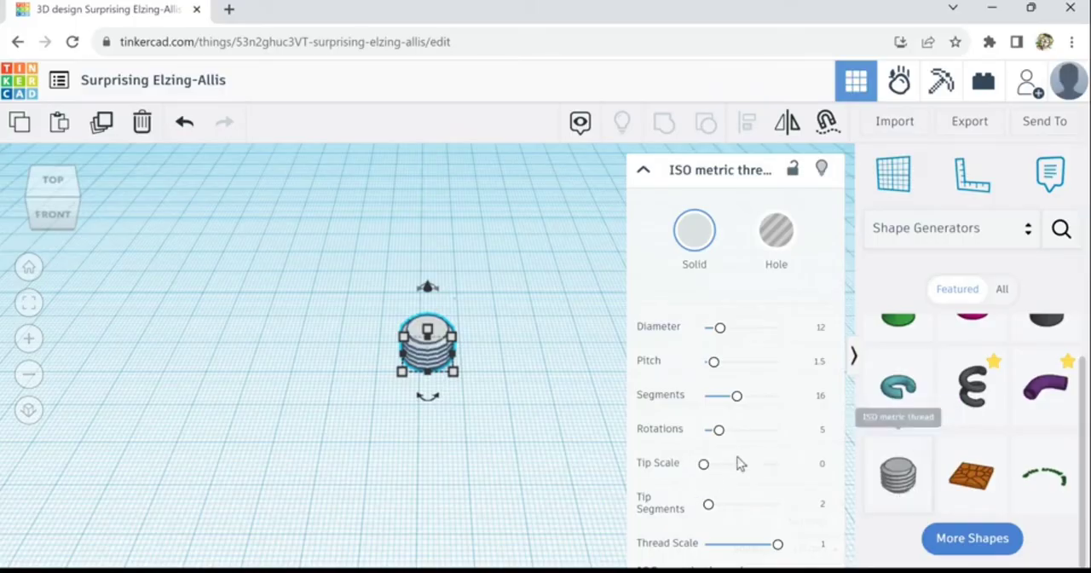
scroll(467, 368, up, 1)
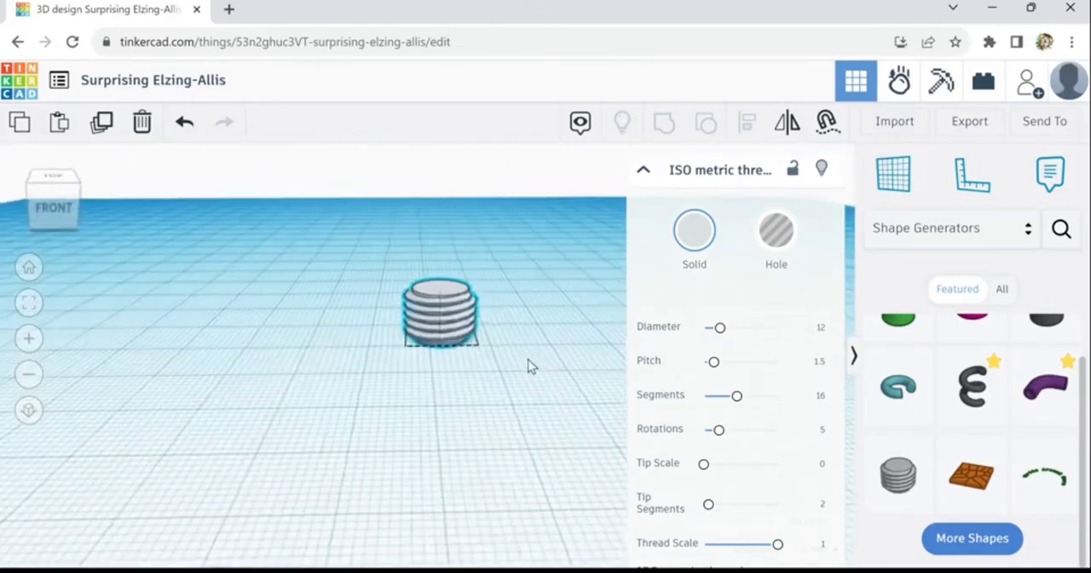
right_drag(529, 399, 517, 363)
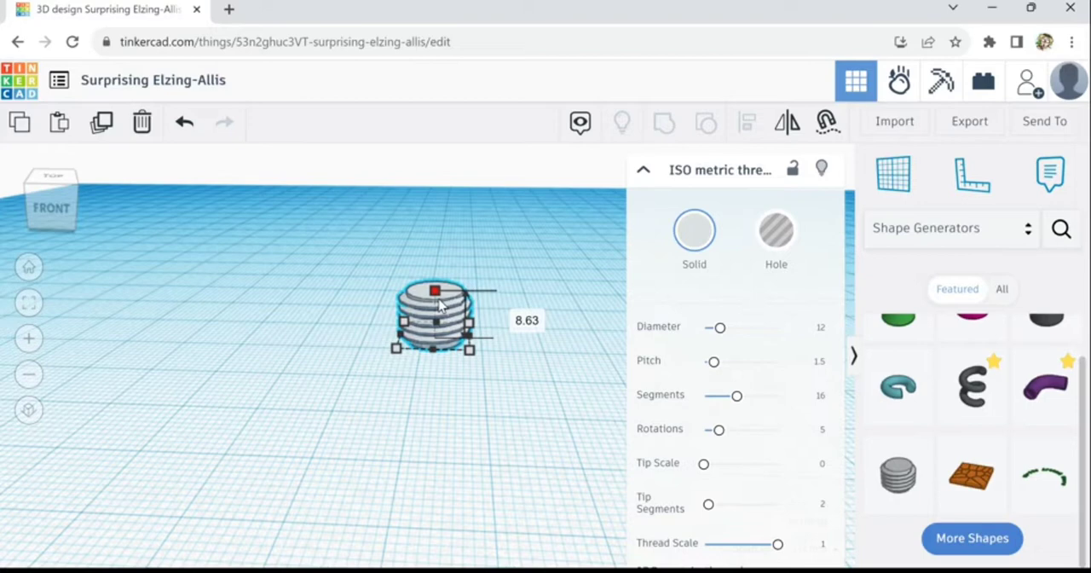
mouse_move(435, 291)
mouse_down()
mouse_move(445, 244)
mouse_move(451, 262)
mouse_up()
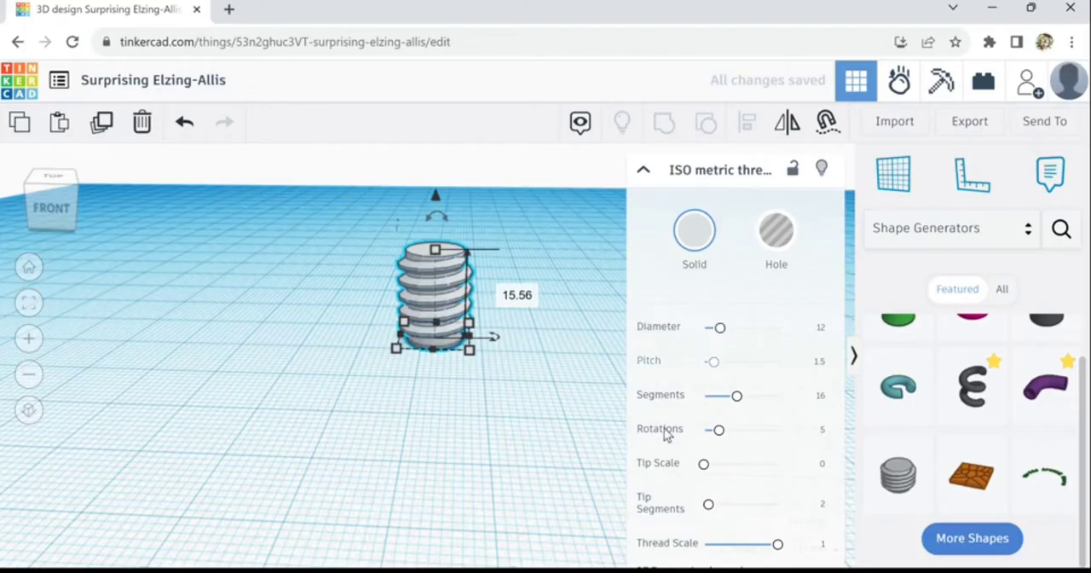
Set the thread's diameter to 13.109 and its pitch to 1.864.
mouse_move(730, 336)
mouse_down()
mouse_move(754, 337)
mouse_move(734, 342)
mouse_up()
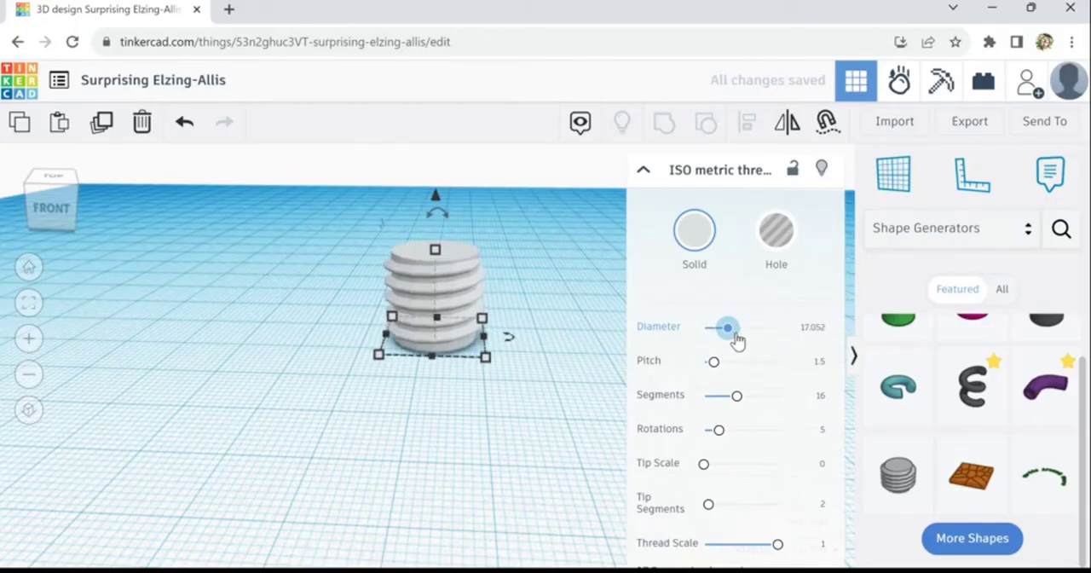
drag(734, 342, 730, 339)
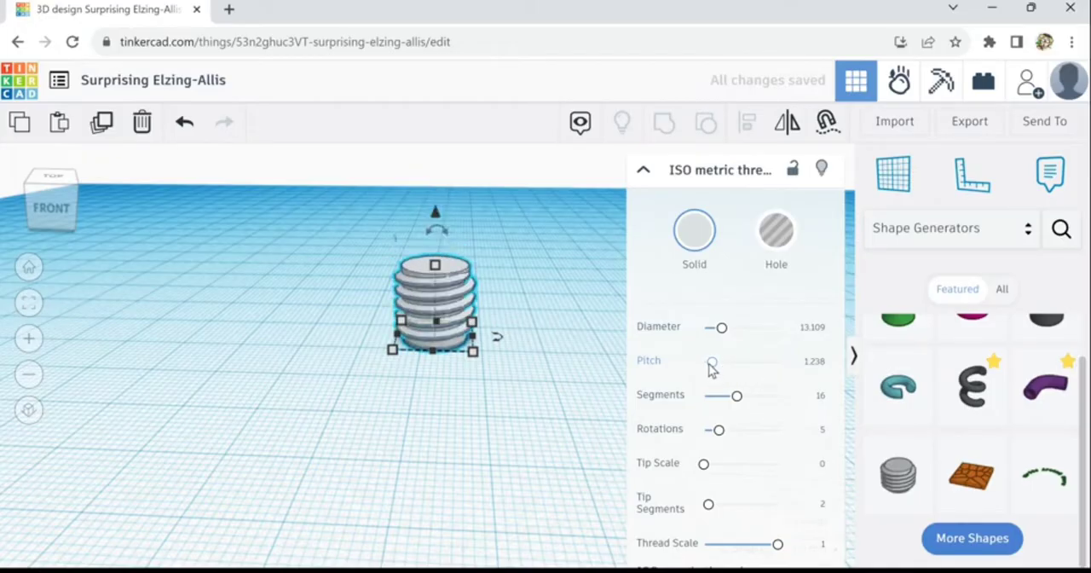
key(f)
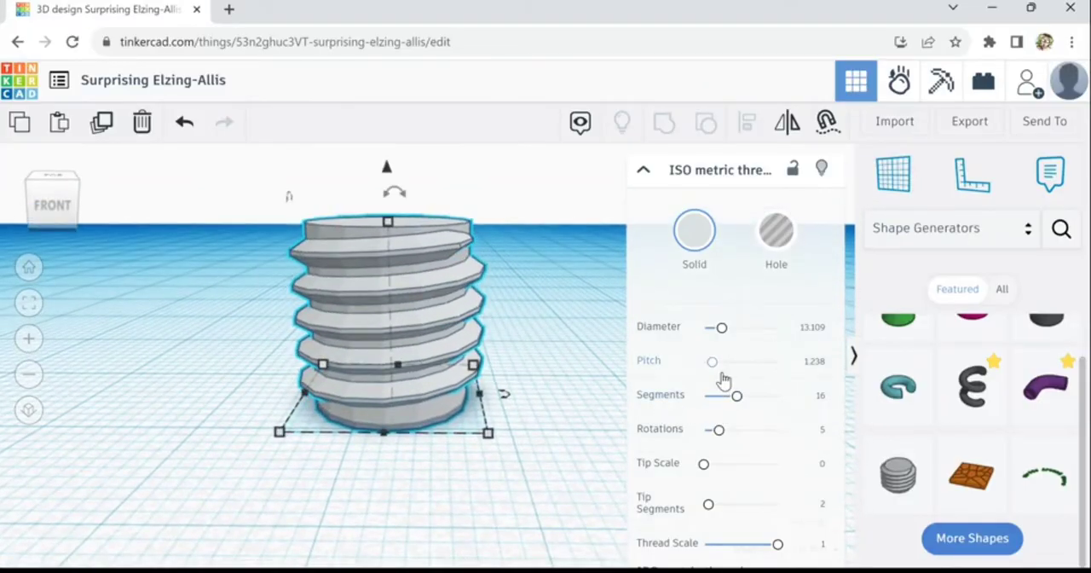
mouse_move(712, 361)
mouse_down()
mouse_move(735, 377)
mouse_move(725, 385)
mouse_up()
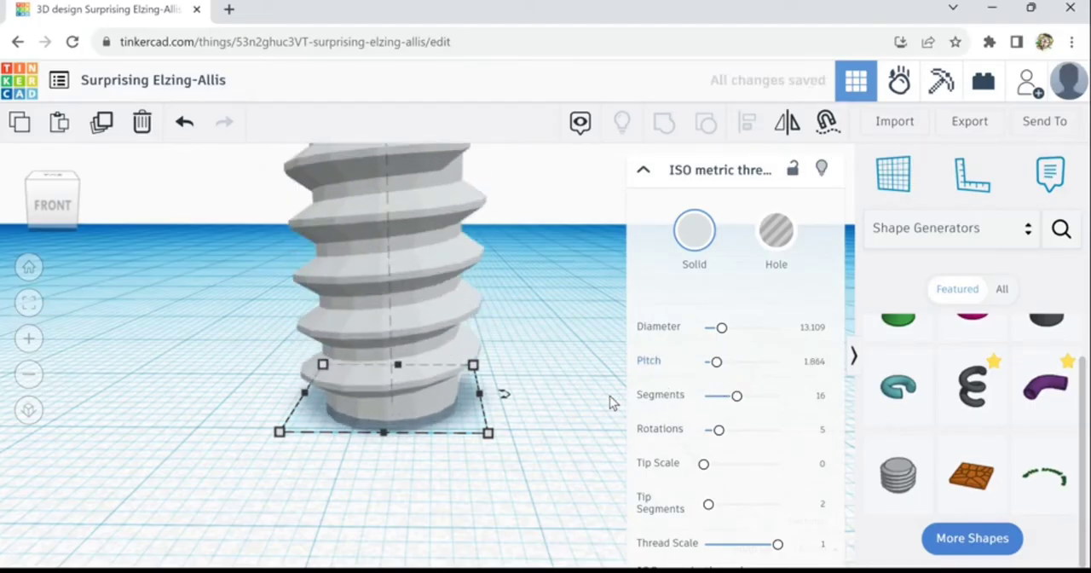
scroll(609, 397, down, 3)
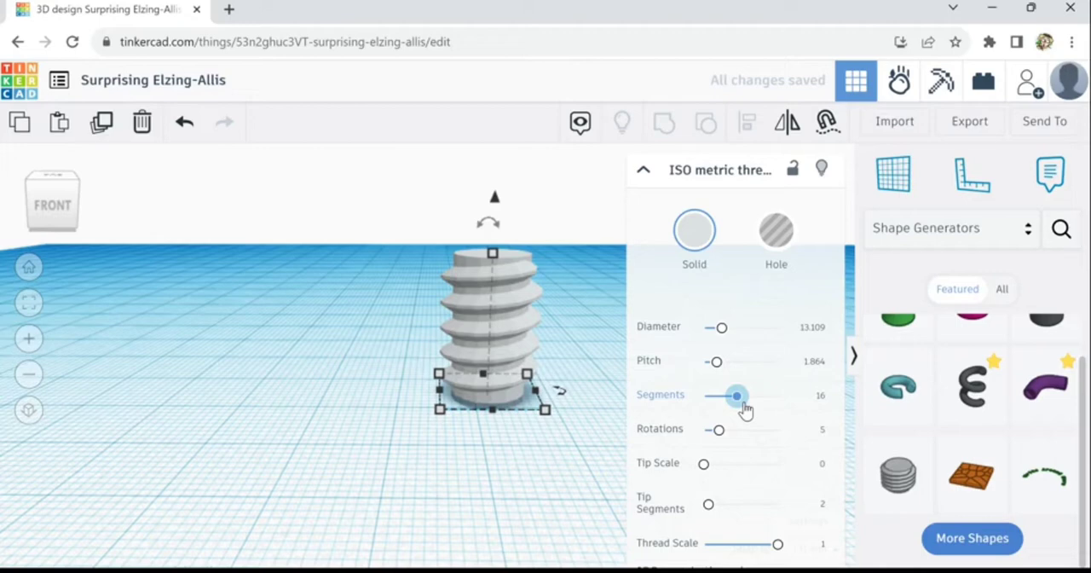
Set the thread's Segments slider to 32.
drag(744, 409, 821, 401)
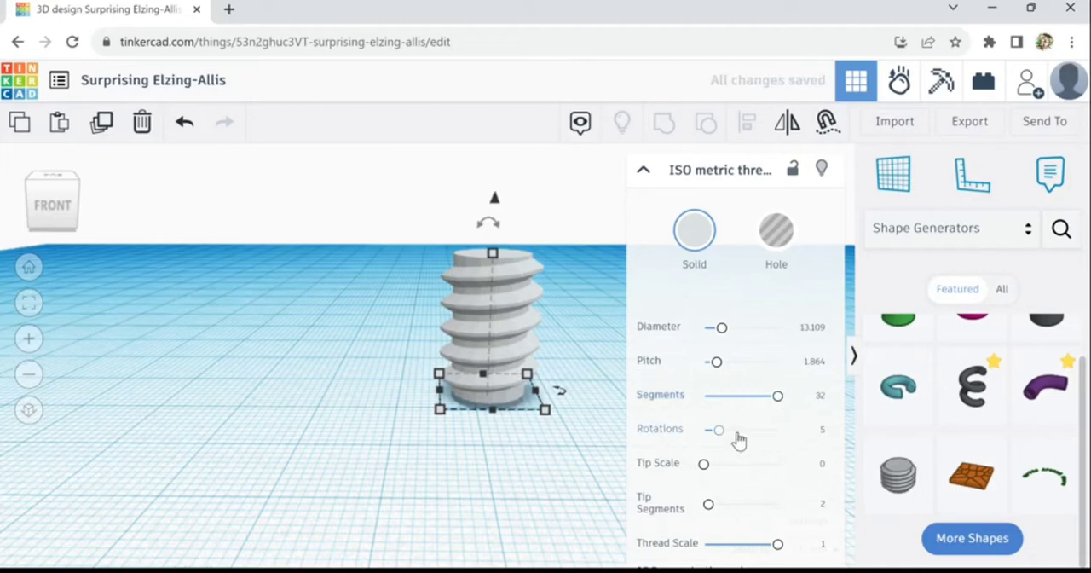
drag(785, 411, 716, 422)
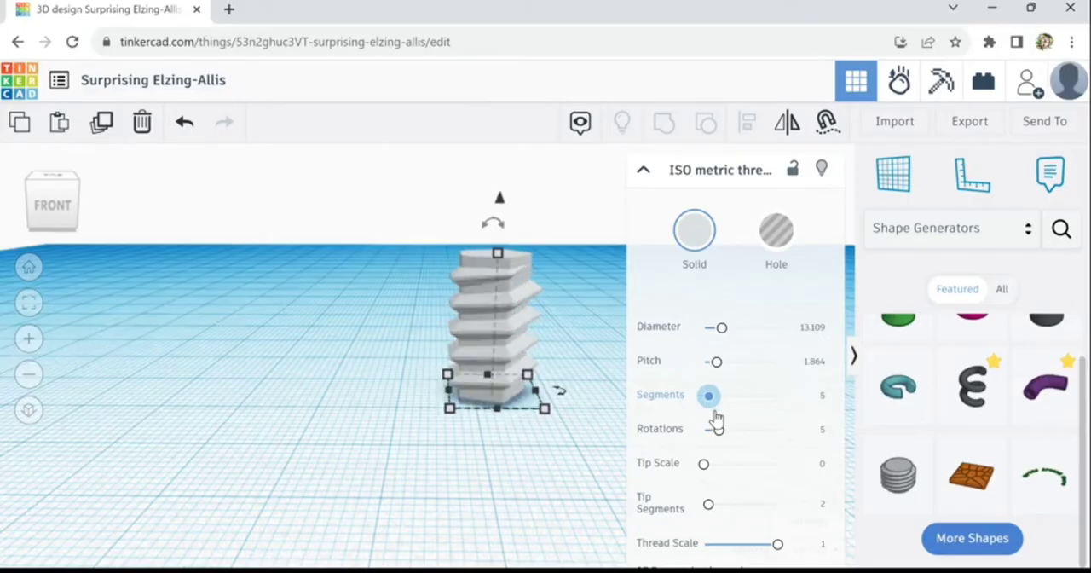
drag(718, 418, 798, 409)
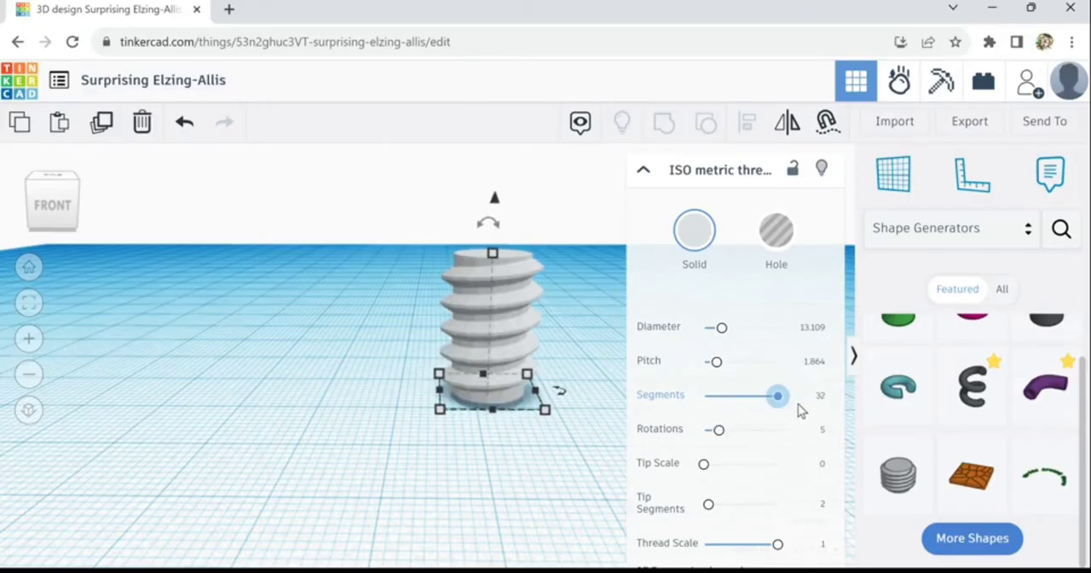
Give the thread 7 rotations, tip scale 0.224 and 9 tip segments.
click(727, 443)
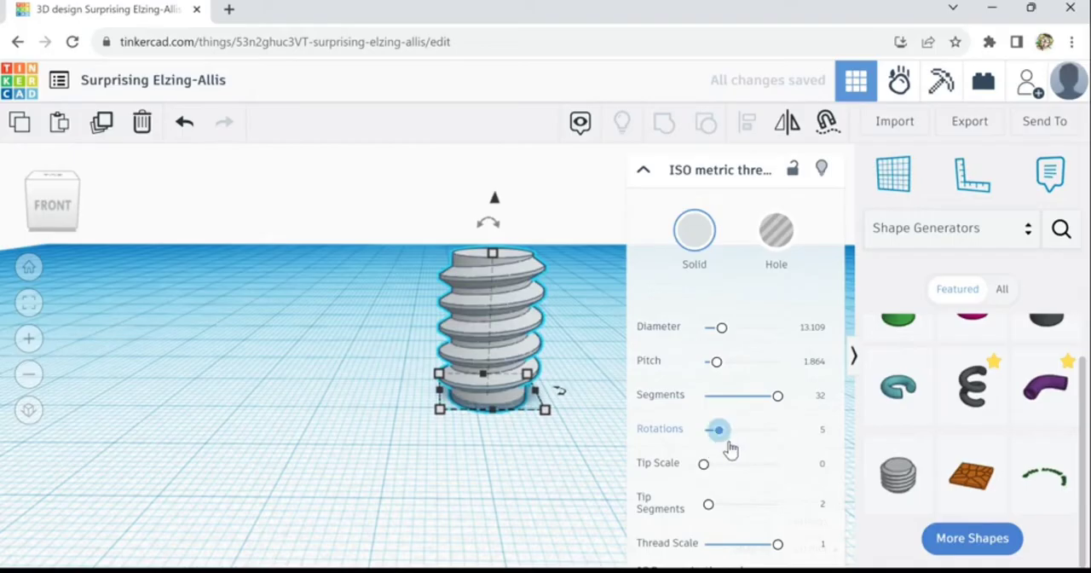
mouse_move(730, 449)
mouse_down()
mouse_move(747, 433)
mouse_move(735, 428)
mouse_up()
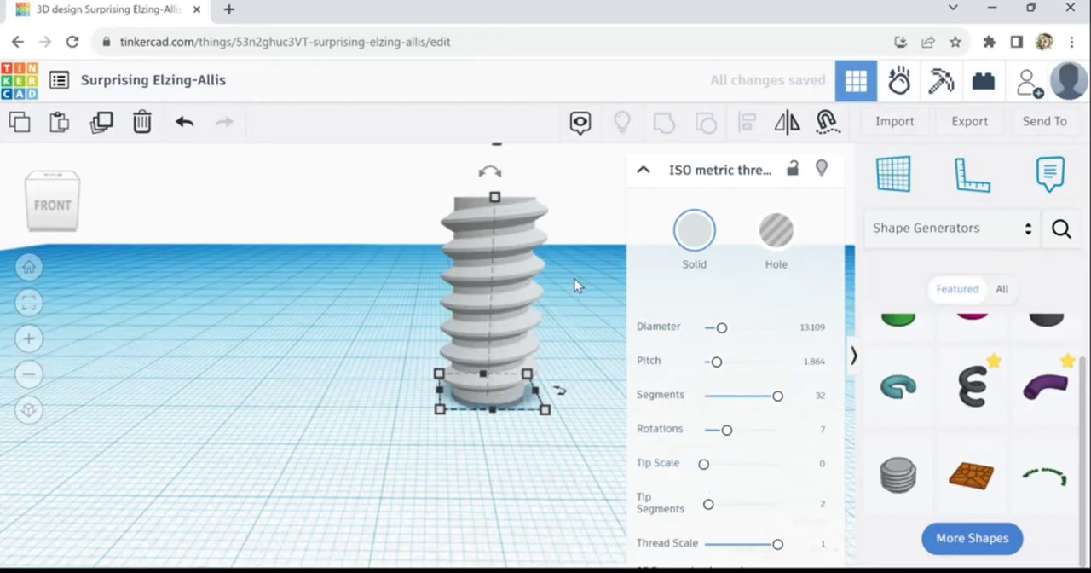
mouse_move(574, 285)
right_down()
mouse_move(480, 331)
mouse_move(366, 304)
mouse_move(311, 311)
right_up()
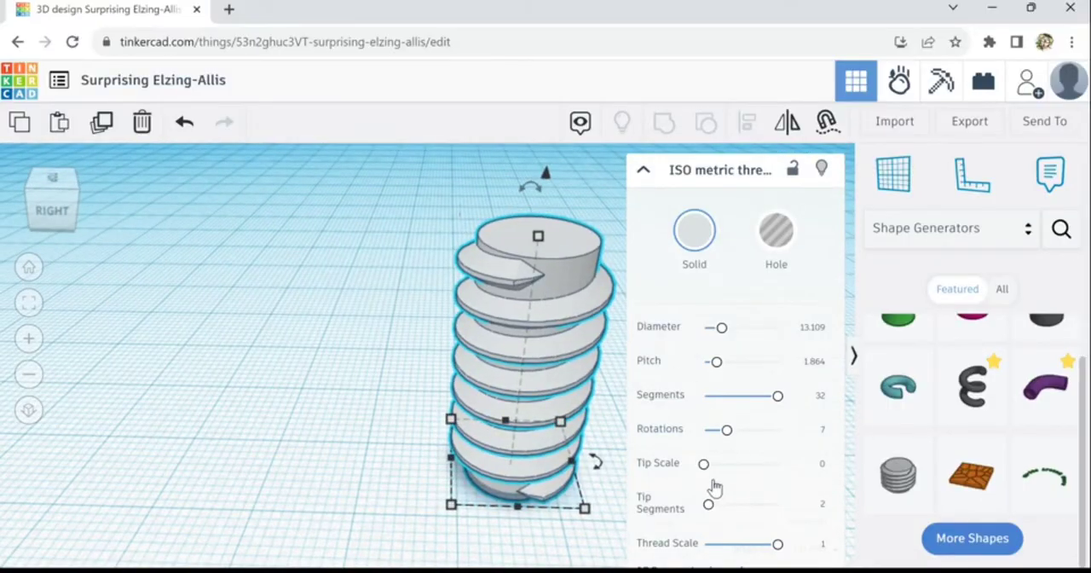
mouse_move(704, 465)
mouse_down()
mouse_move(807, 479)
mouse_move(735, 475)
mouse_move(825, 464)
mouse_move(724, 453)
mouse_up()
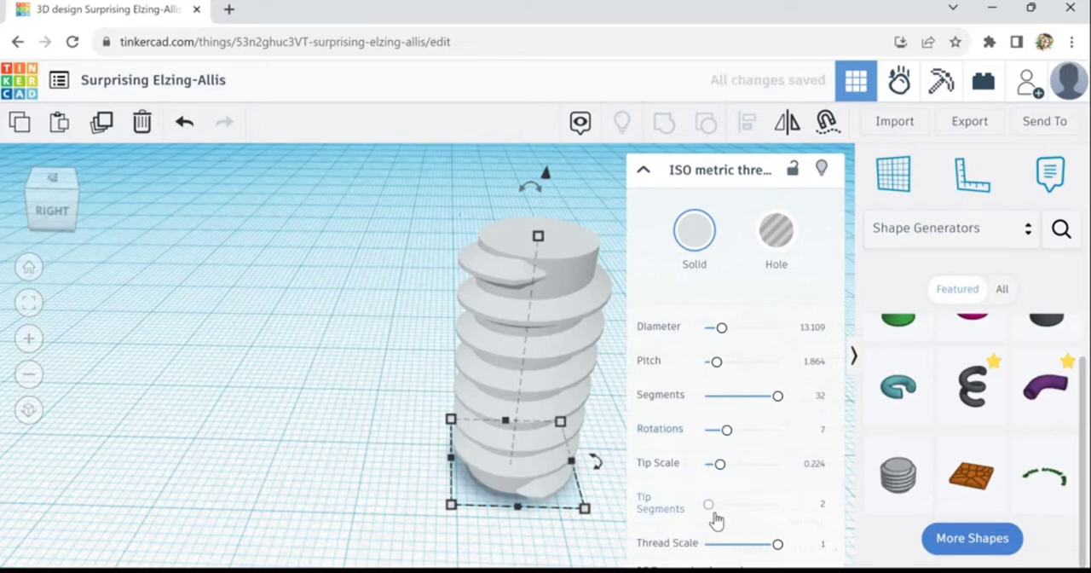
drag(714, 515, 750, 511)
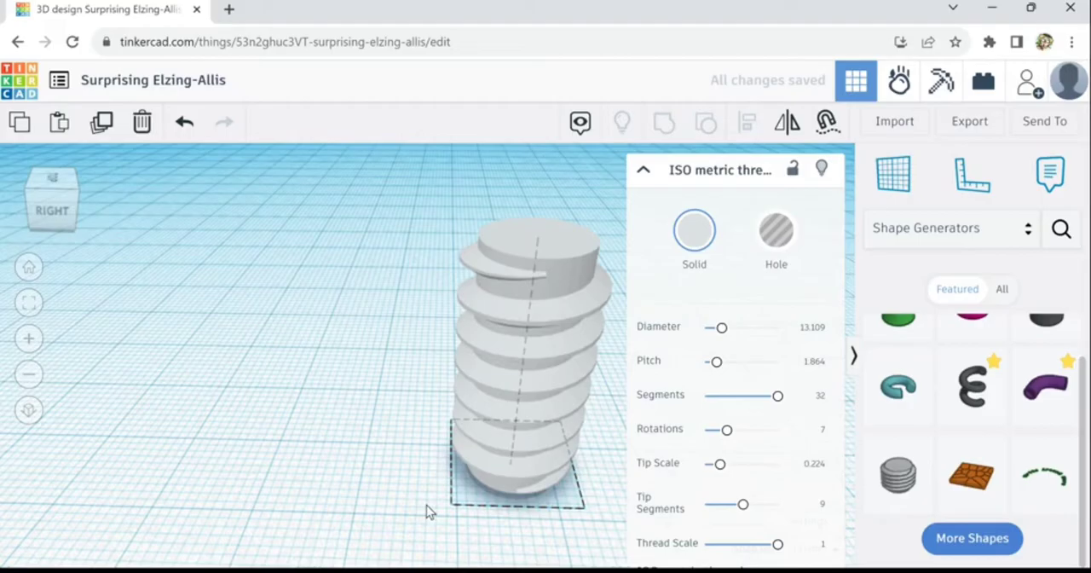
Select the thread and lower its Thread Scale from 1 to 0.845.
mouse_move(426, 504)
right_down()
mouse_move(545, 506)
mouse_move(551, 484)
right_up()
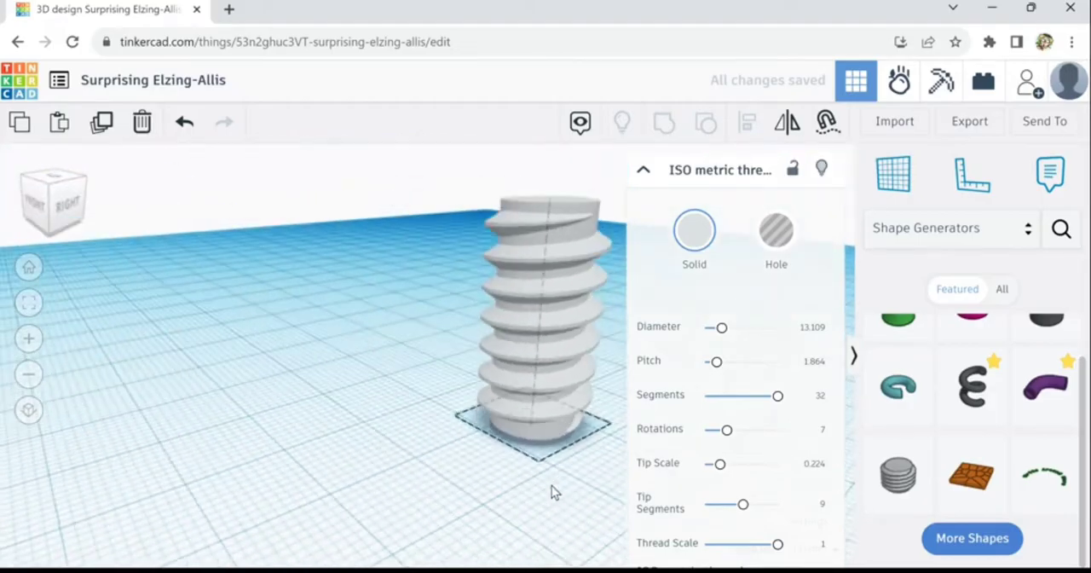
click(545, 438)
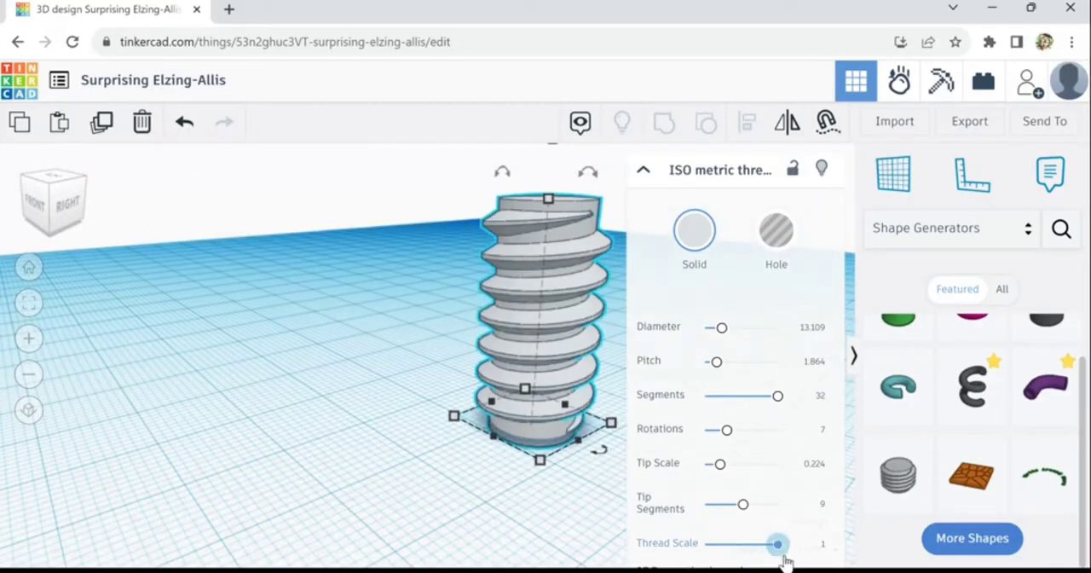
mouse_move(777, 543)
mouse_down()
mouse_move(733, 545)
mouse_move(793, 551)
mouse_up()
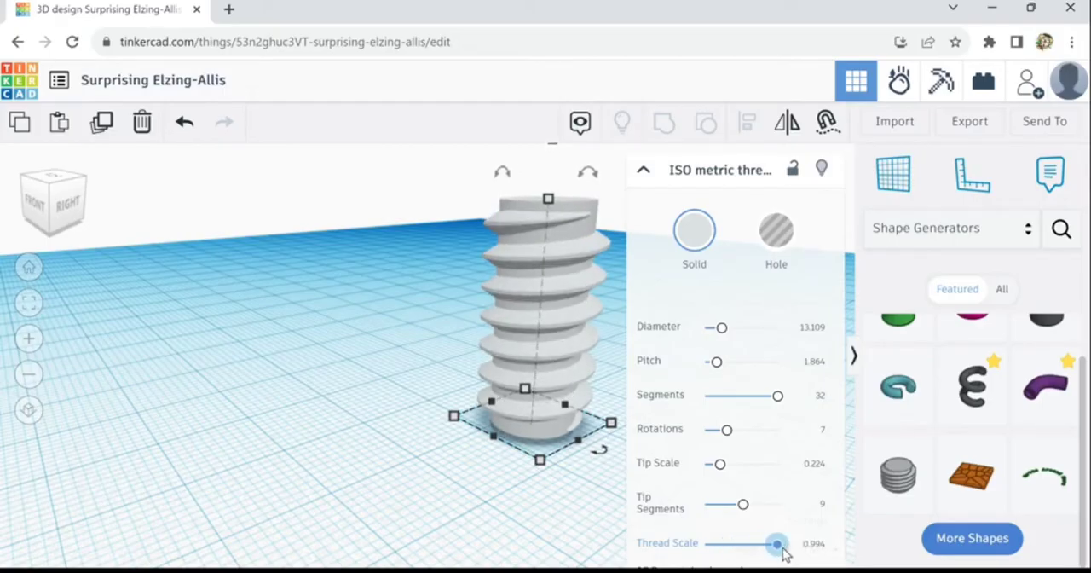
mouse_move(784, 553)
mouse_down()
mouse_move(734, 554)
mouse_move(808, 549)
mouse_up()
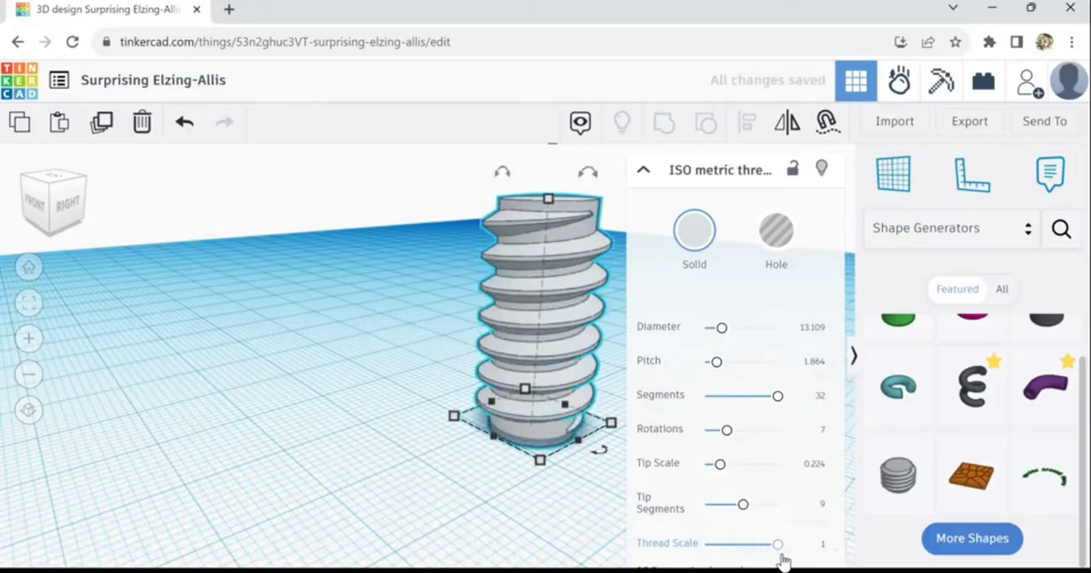
drag(785, 558, 774, 560)
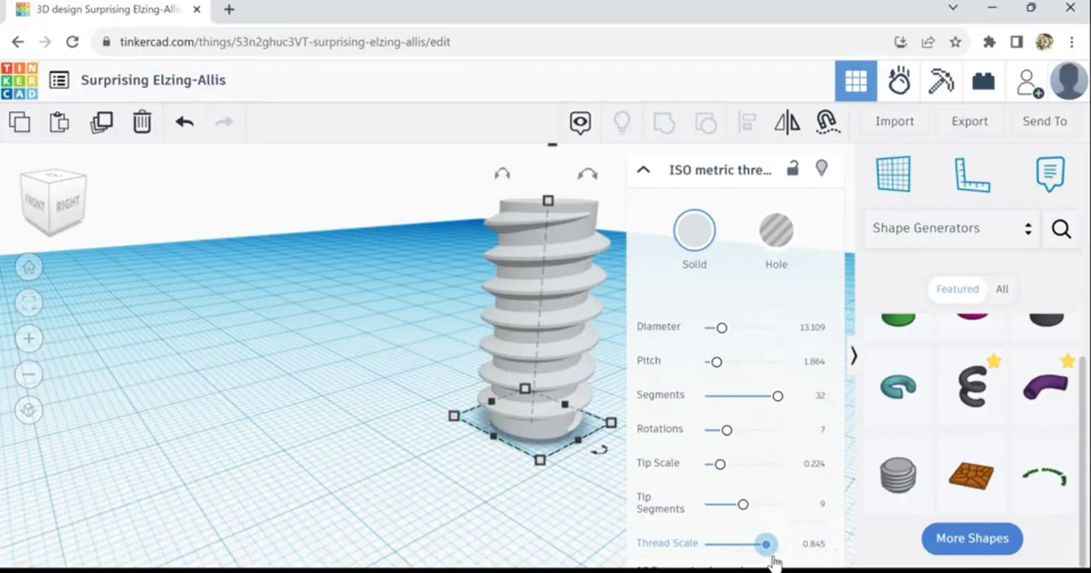
drag(773, 560, 774, 561)
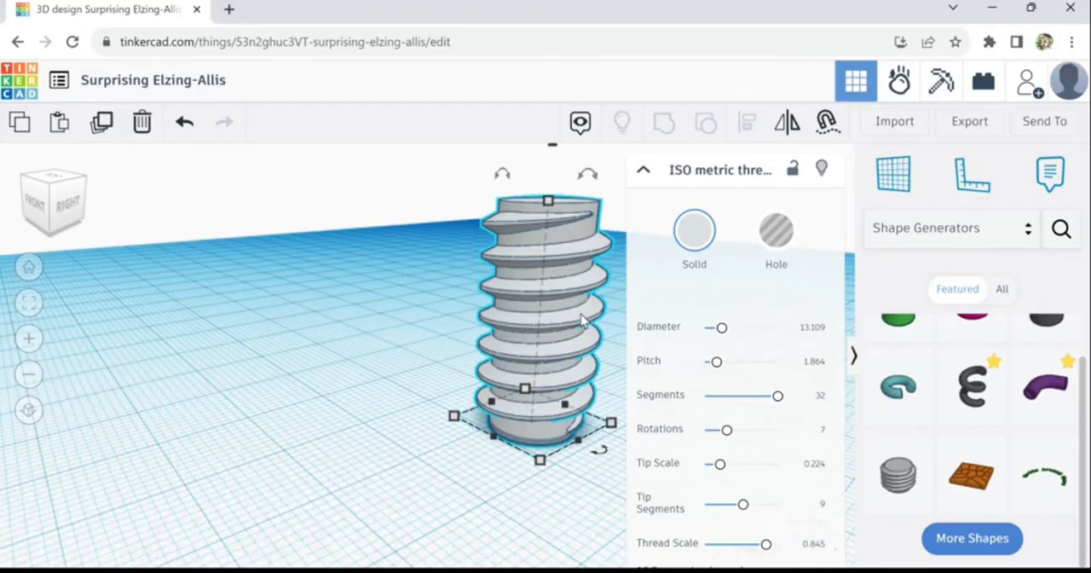
scroll(487, 553, down, 2)
scroll(464, 545, down, 2)
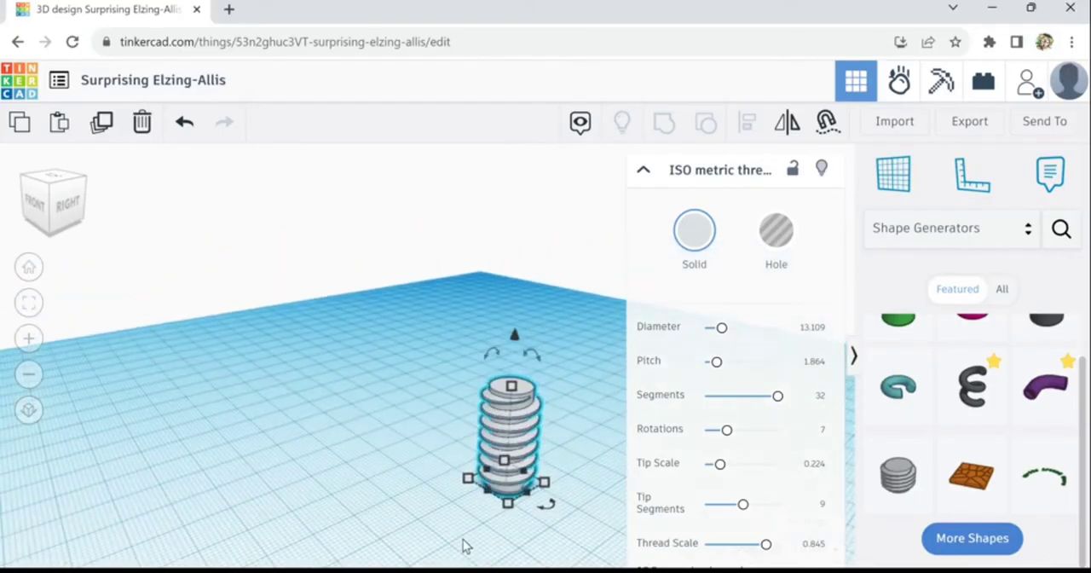
Duplicate the thread beside the original, convert the copy to a hole, and open the shape categories.
click(450, 534)
click(521, 457)
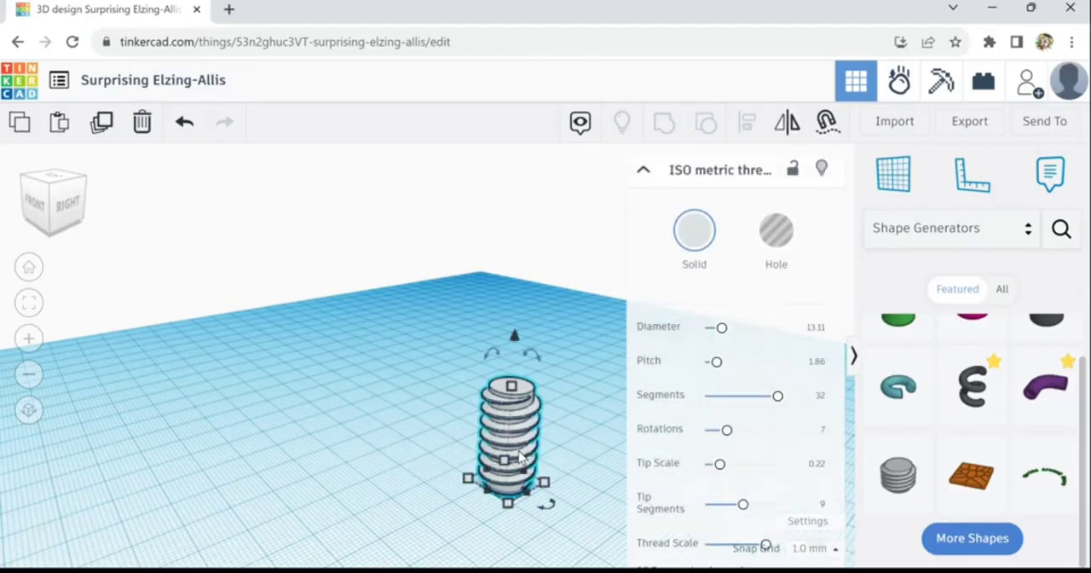
click(102, 121)
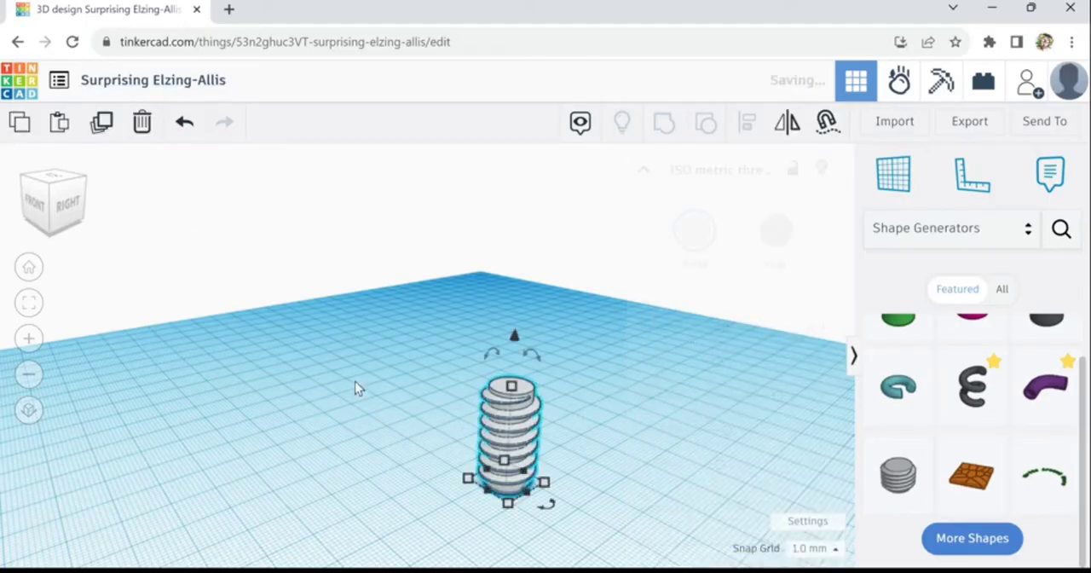
key(Left)
key(Left)
key(Left)
key(Left)
key(Left)
key(Left)
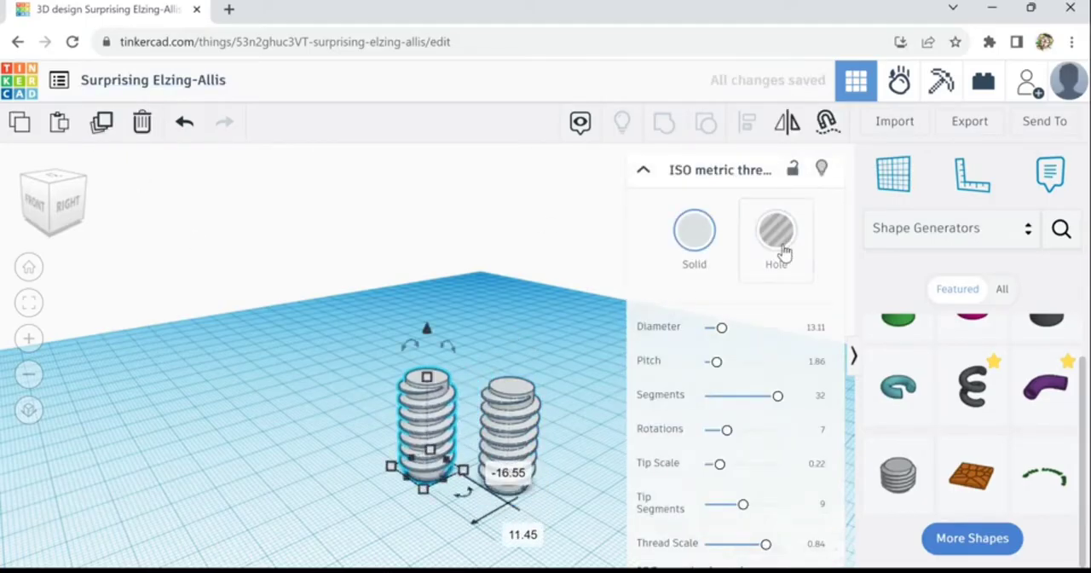
click(775, 230)
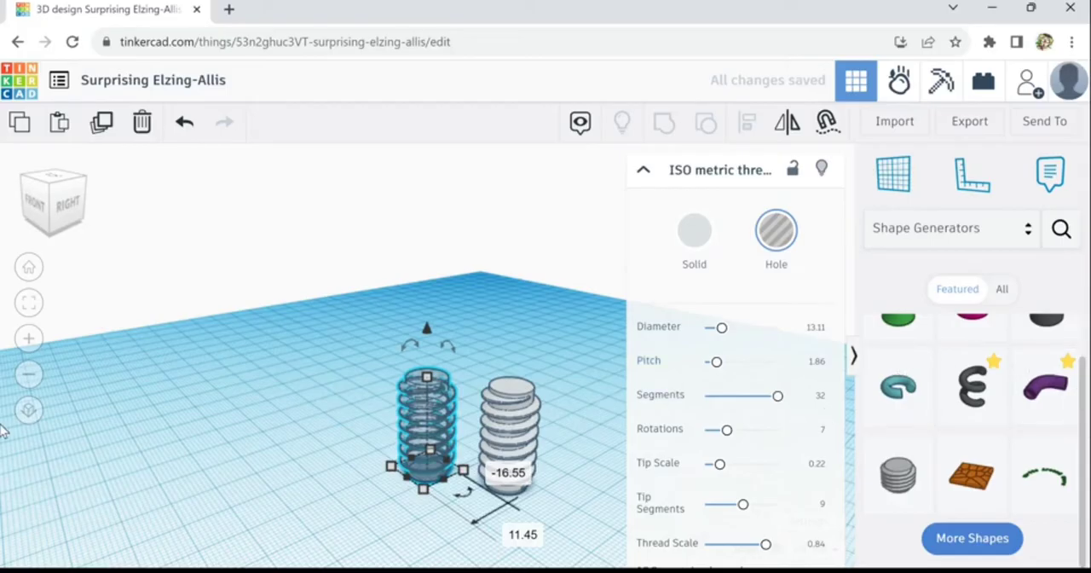
drag(1088, 429, 1085, 319)
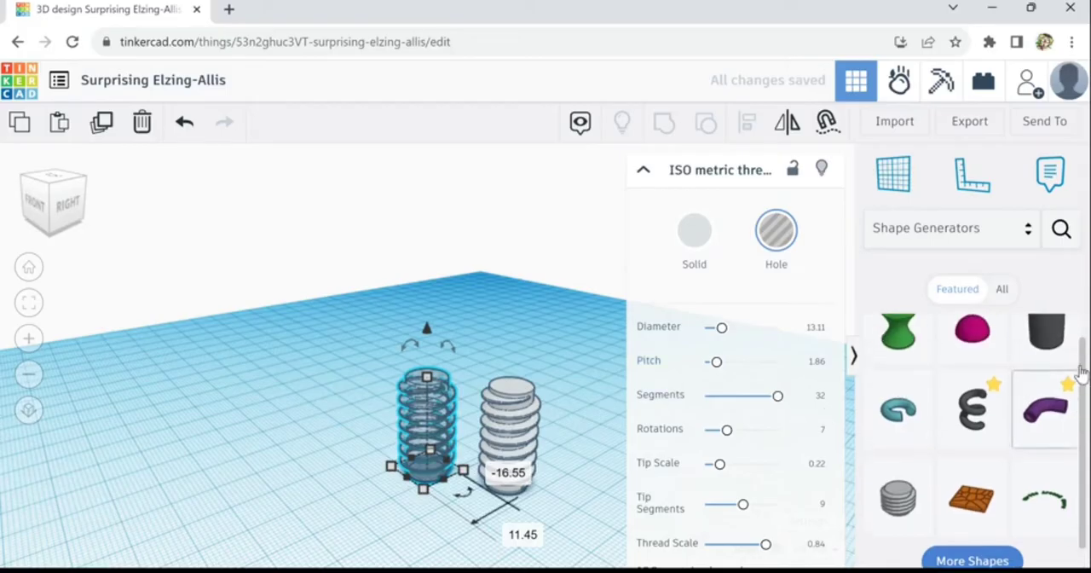
click(1027, 238)
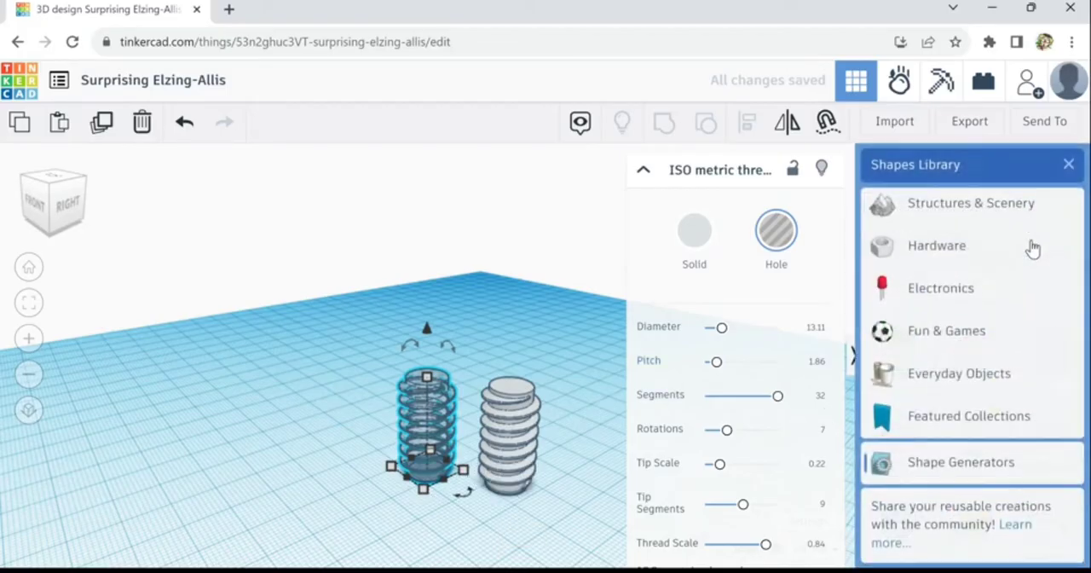
scroll(986, 319, up, 3)
Place a cylinder from Basic Shapes and resize it to 17 × 17 mm.
click(971, 311)
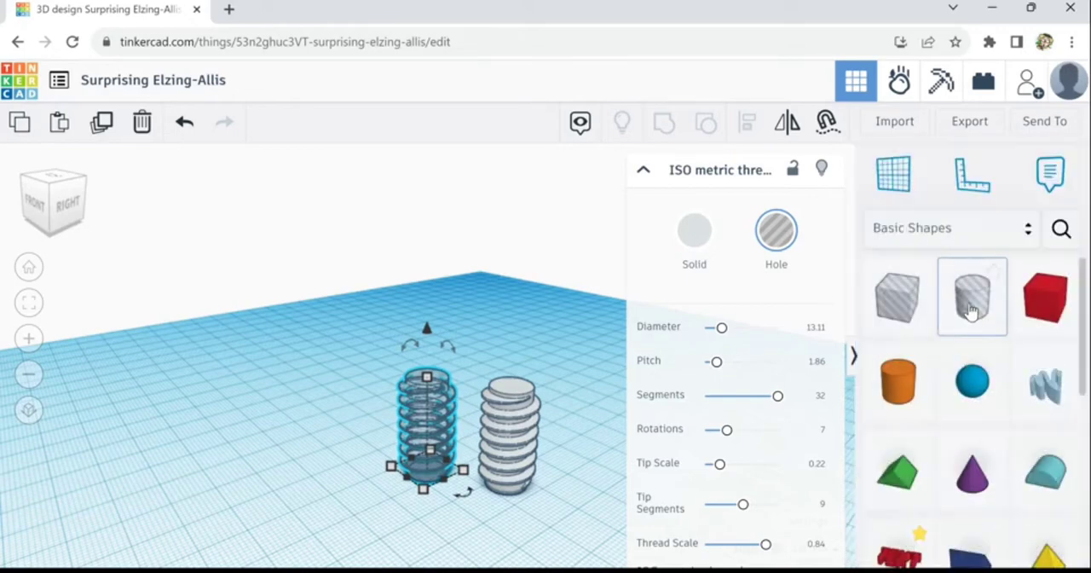
drag(899, 380, 266, 528)
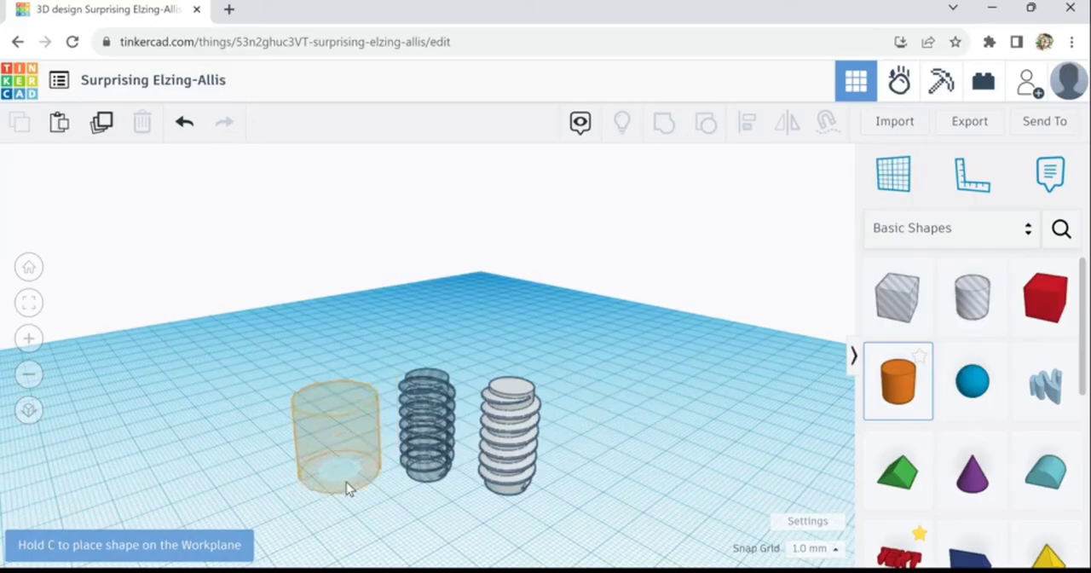
click(355, 471)
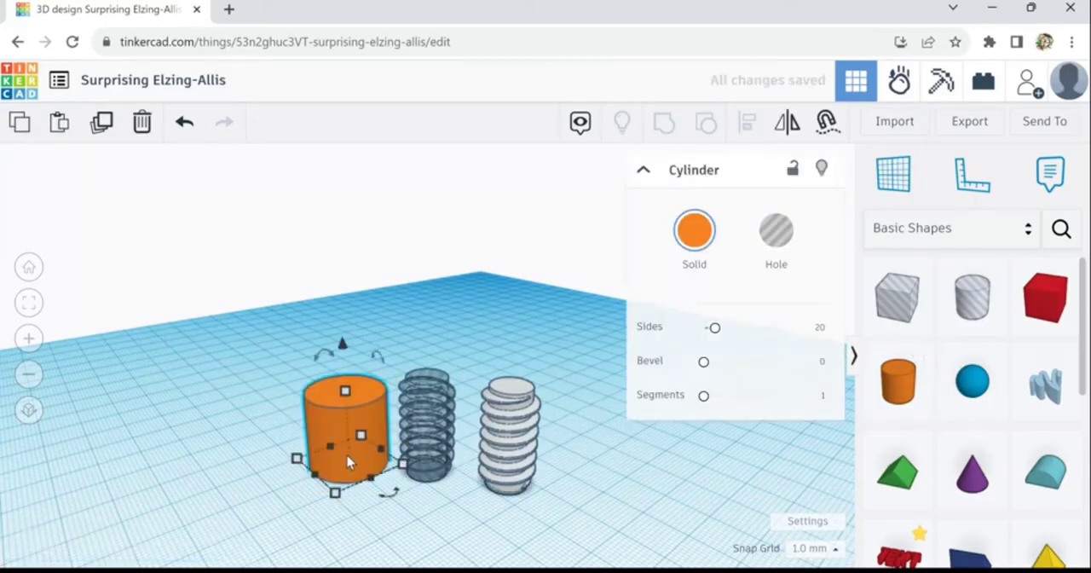
scroll(347, 455, up, 2)
mouse_move(332, 520)
mouse_down()
mouse_move(351, 504)
mouse_move(341, 499)
mouse_up()
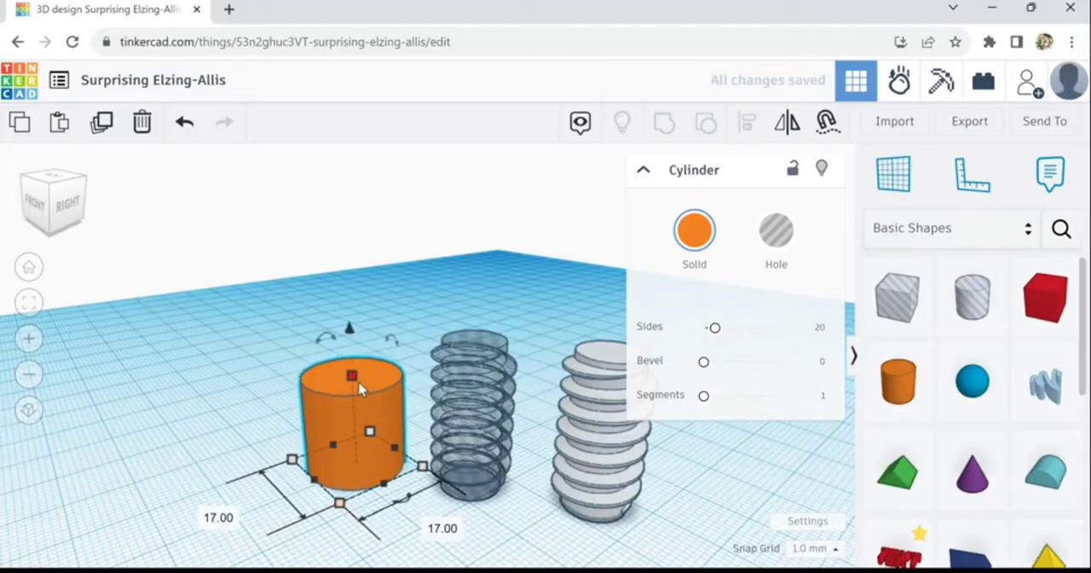
drag(358, 382, 363, 367)
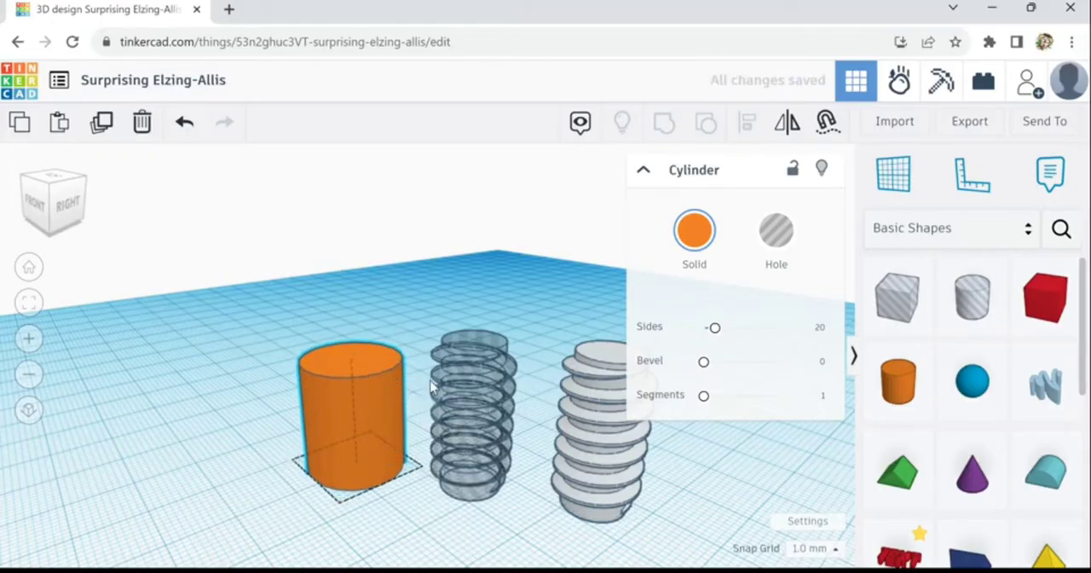
Move the thread hole into the cylinder, centre-align both, and set them as holes.
drag(481, 401, 361, 389)
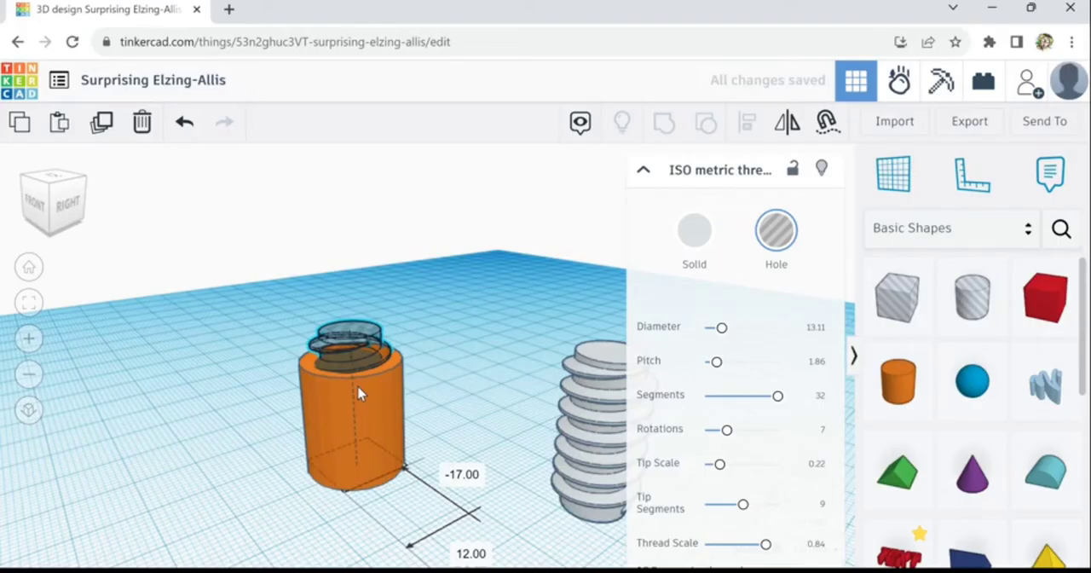
drag(257, 319, 433, 475)
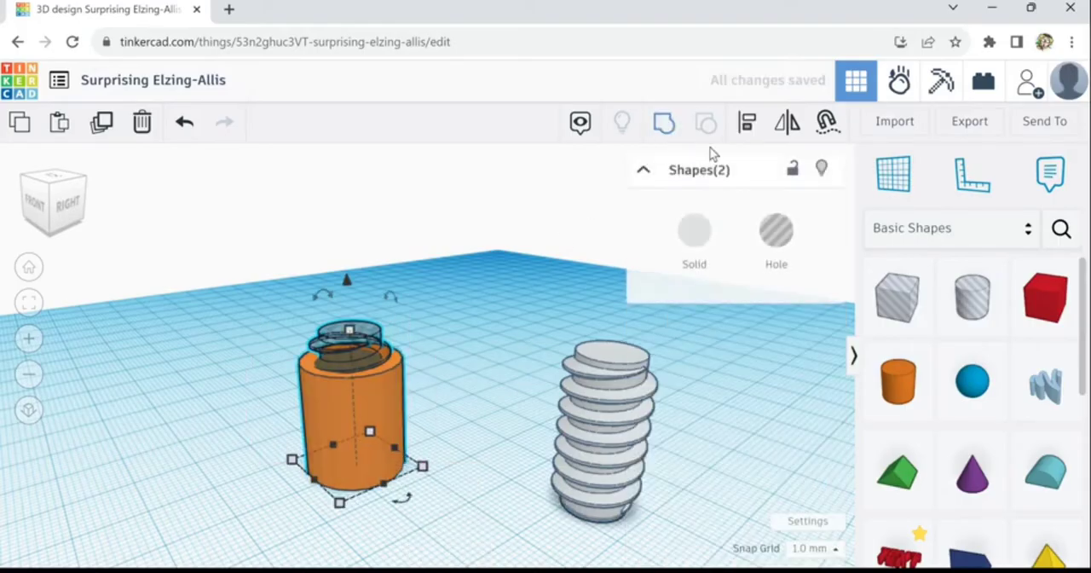
click(754, 140)
click(290, 488)
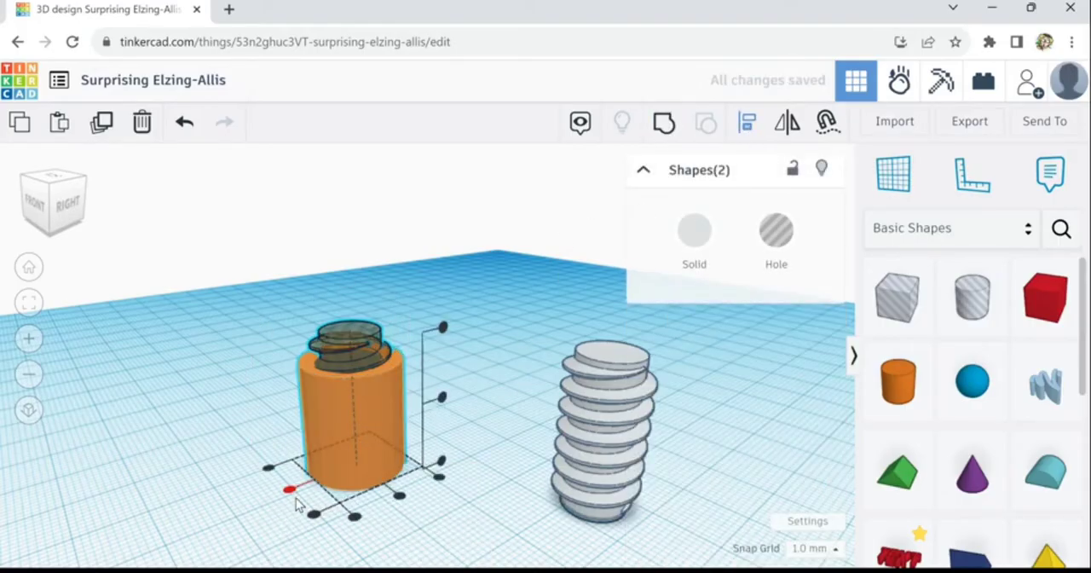
click(403, 507)
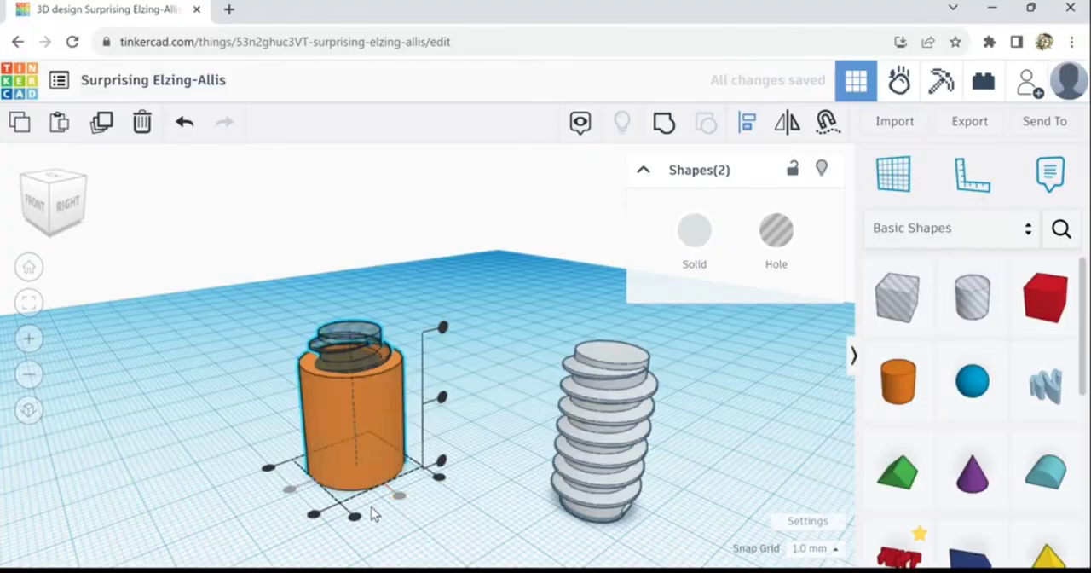
scroll(372, 487, up, 2)
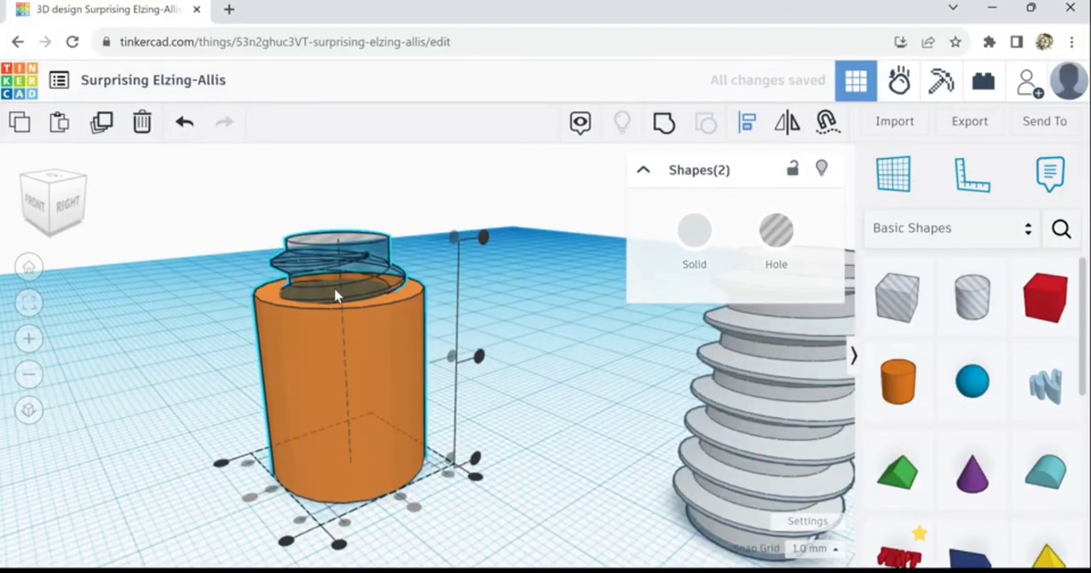
click(741, 249)
scroll(405, 354, up, 2)
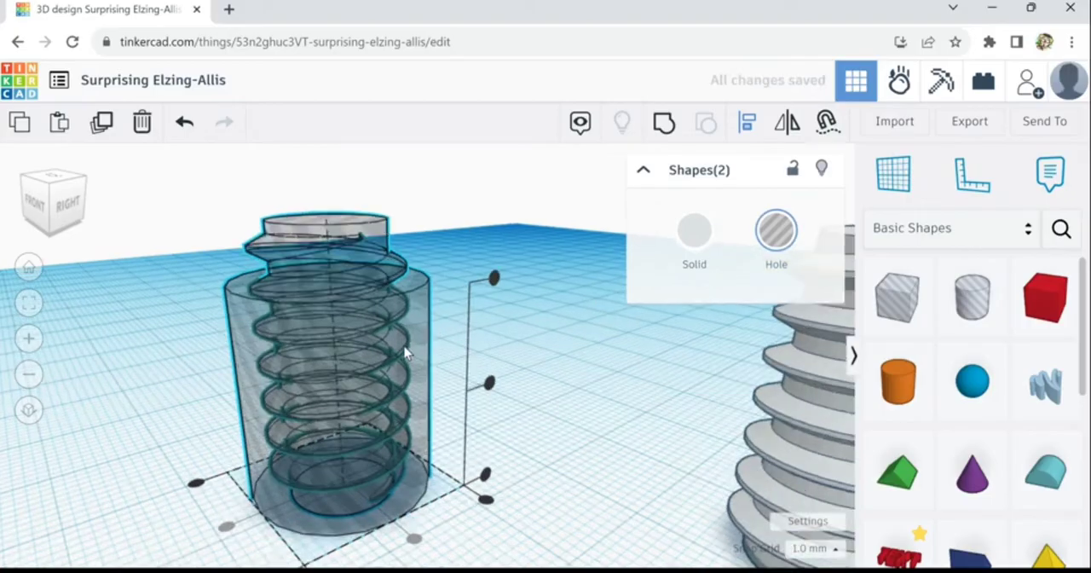
scroll(402, 367, down, 4)
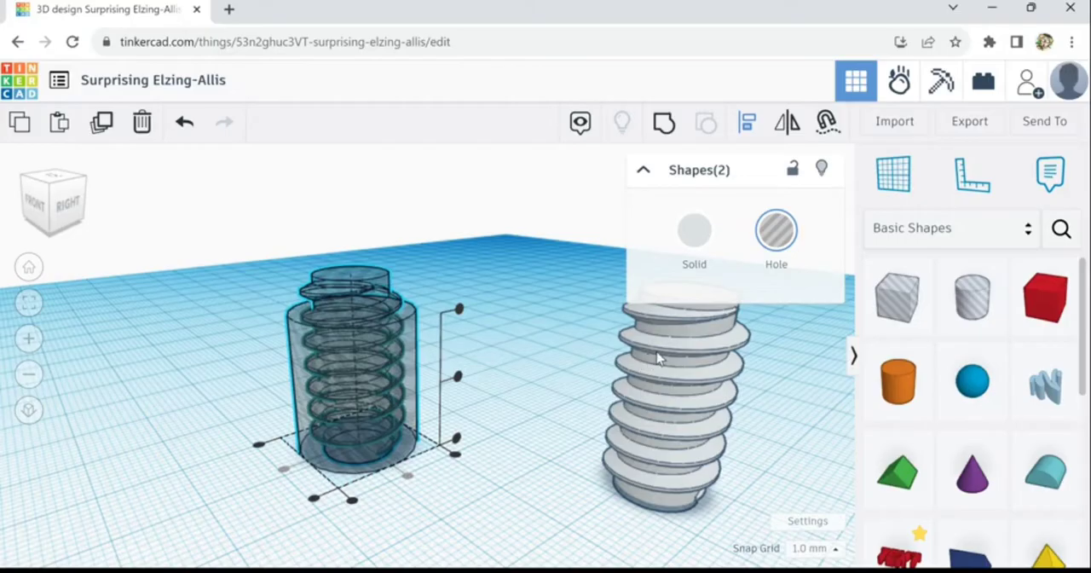
Move the solid thread into the cylinder, make it a hole, and select both shapes.
mouse_move(692, 361)
mouse_down()
mouse_move(332, 337)
mouse_move(529, 346)
mouse_up()
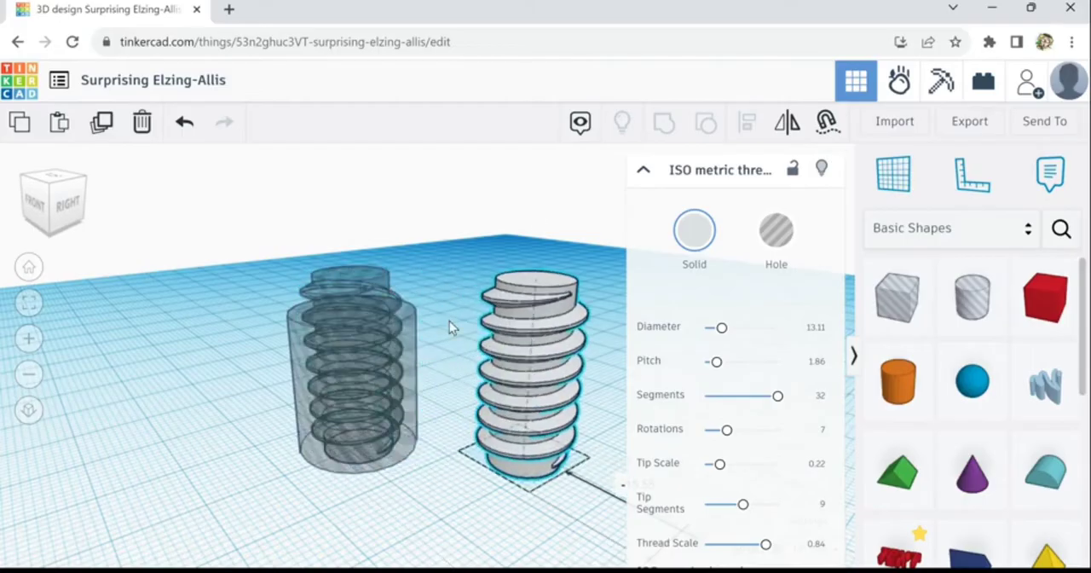
key(h)
drag(556, 307, 554, 303)
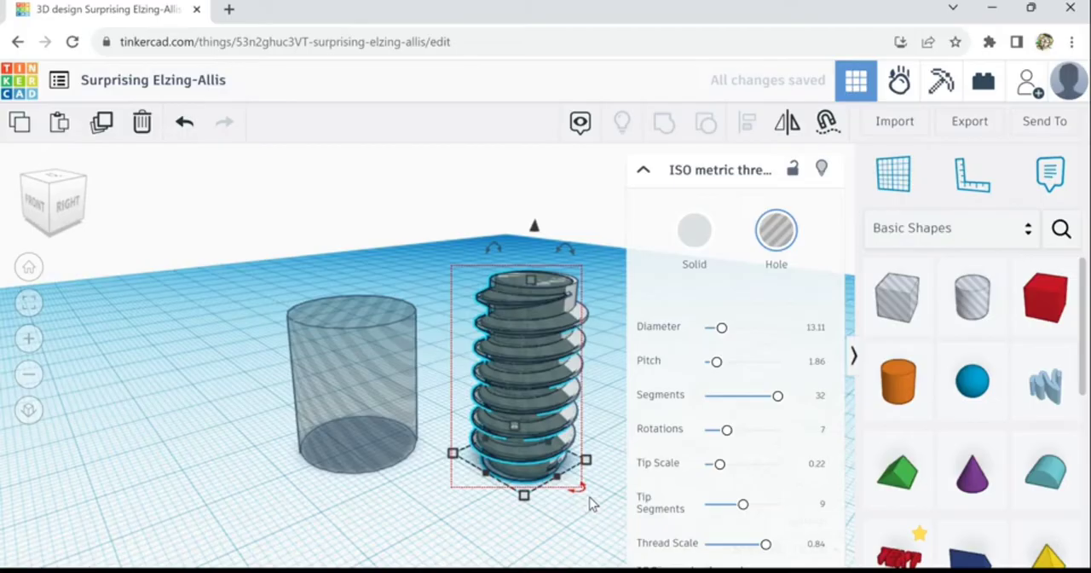
drag(450, 263, 587, 506)
click(746, 123)
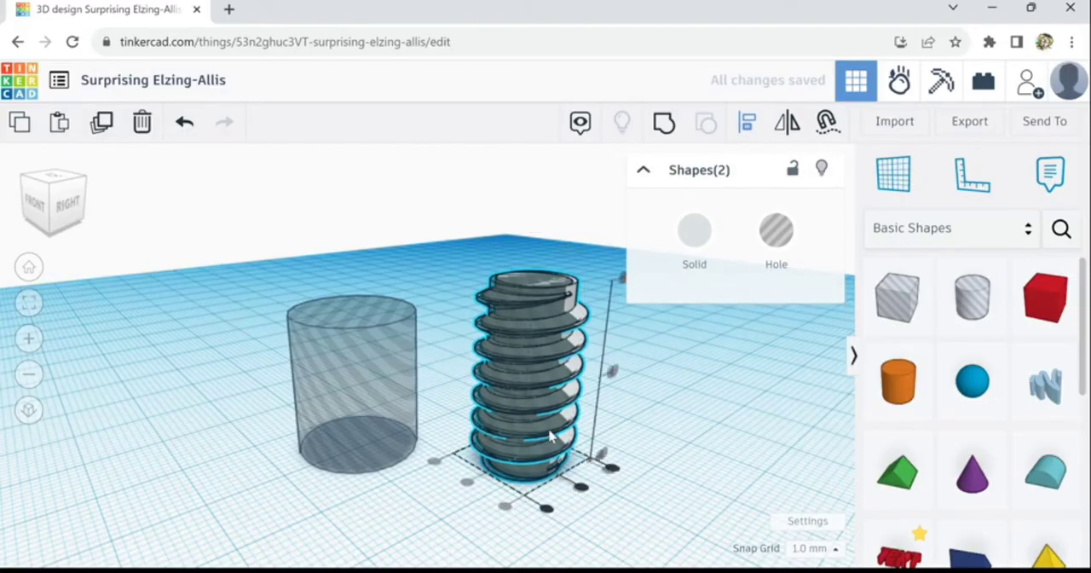
Orbit down to a low angle and select the threaded cylinder.
click(635, 517)
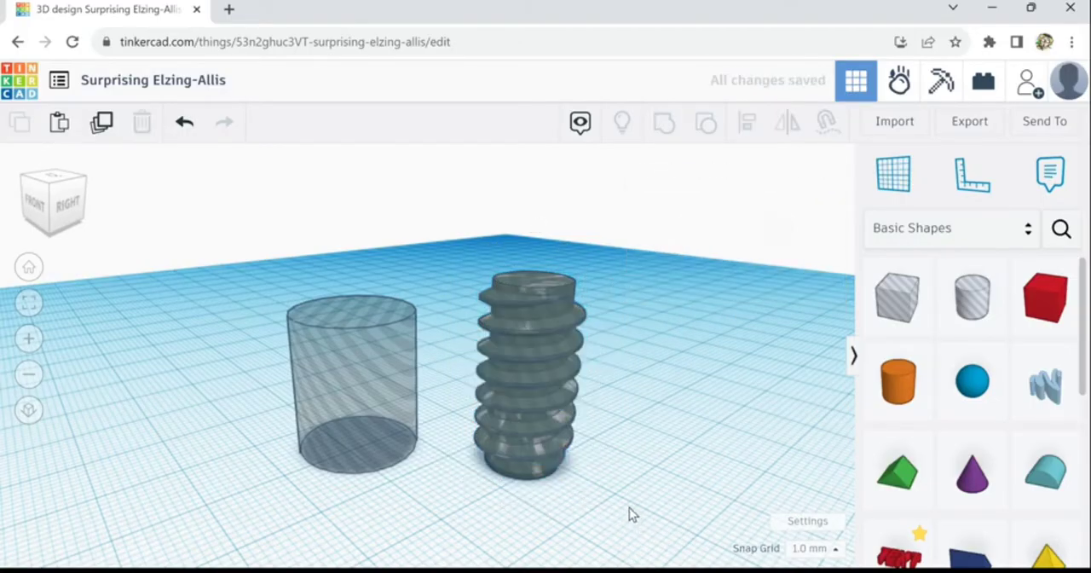
right_drag(629, 507, 628, 494)
scroll(628, 494, up, 2)
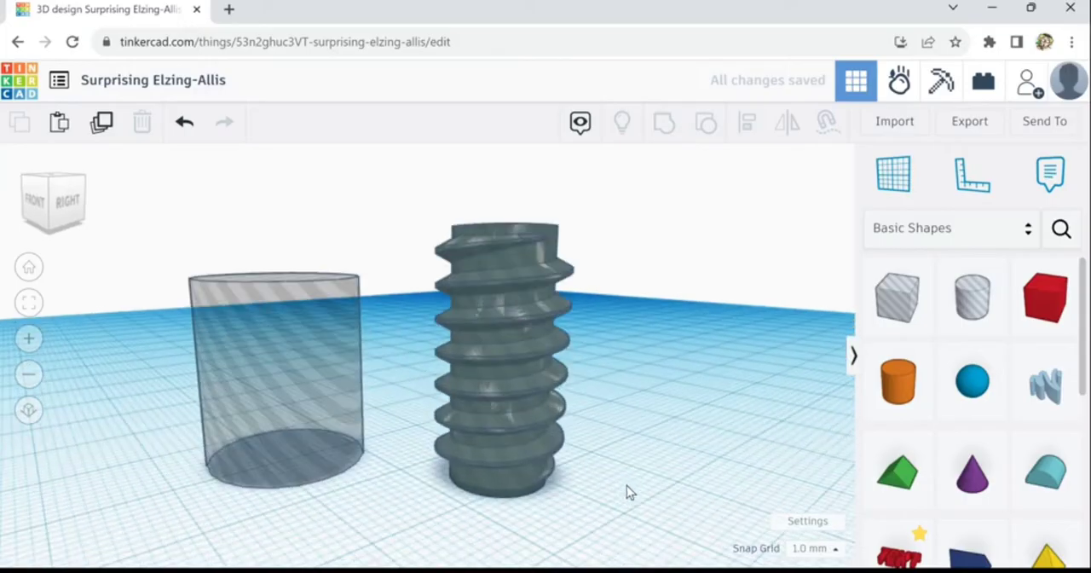
click(535, 312)
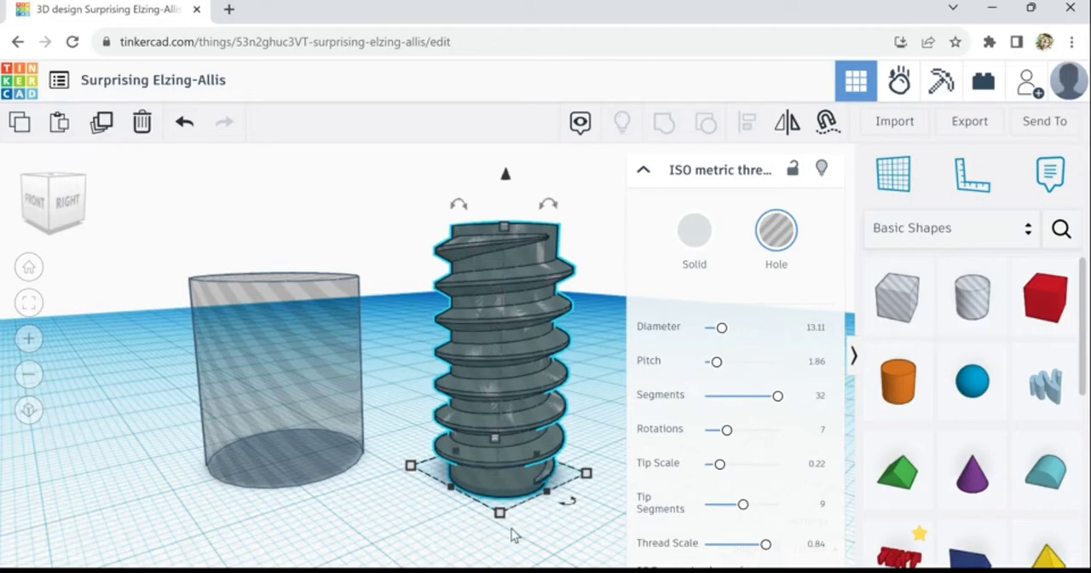
mouse_move(499, 512)
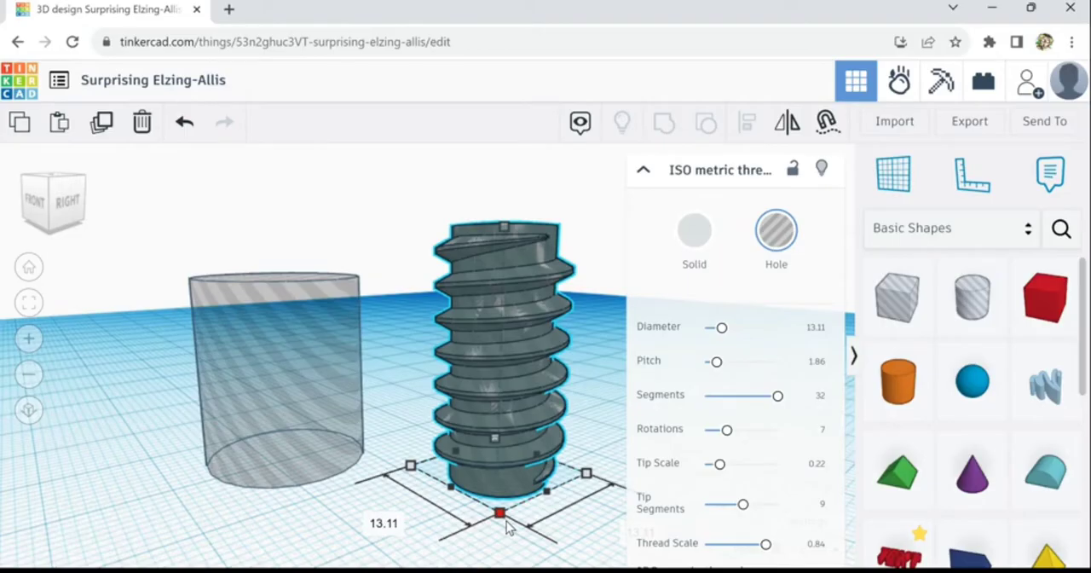
Switch the thread to solid and set the snap grid to 0.1 mm.
drag(506, 527, 507, 528)
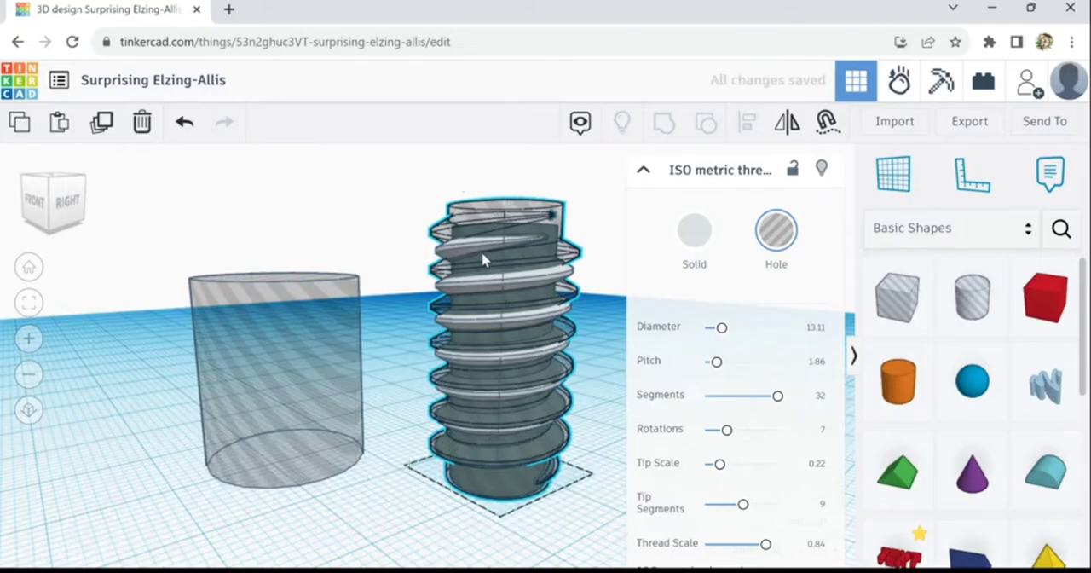
key(s)
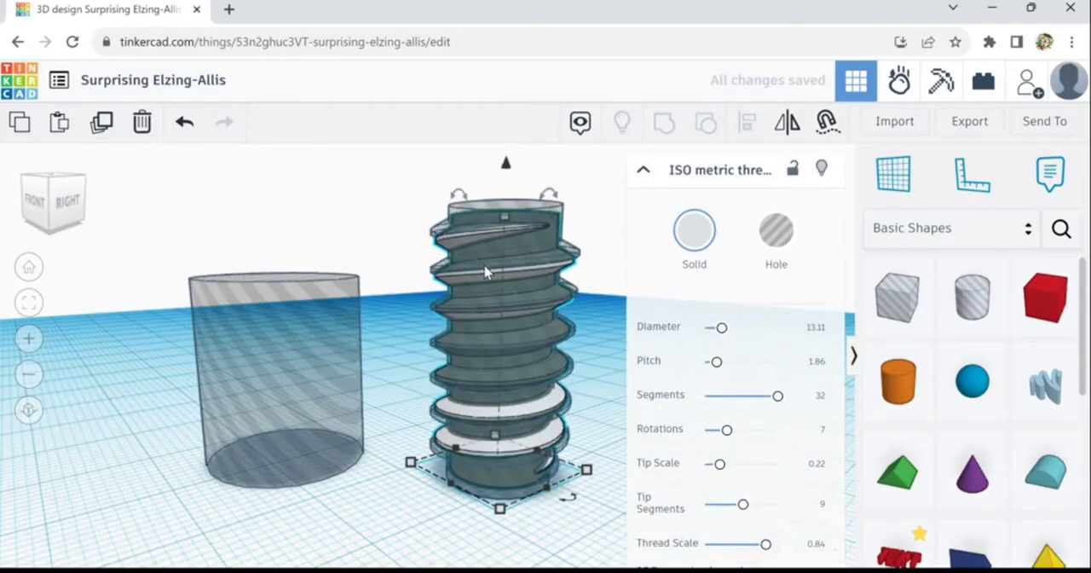
click(582, 559)
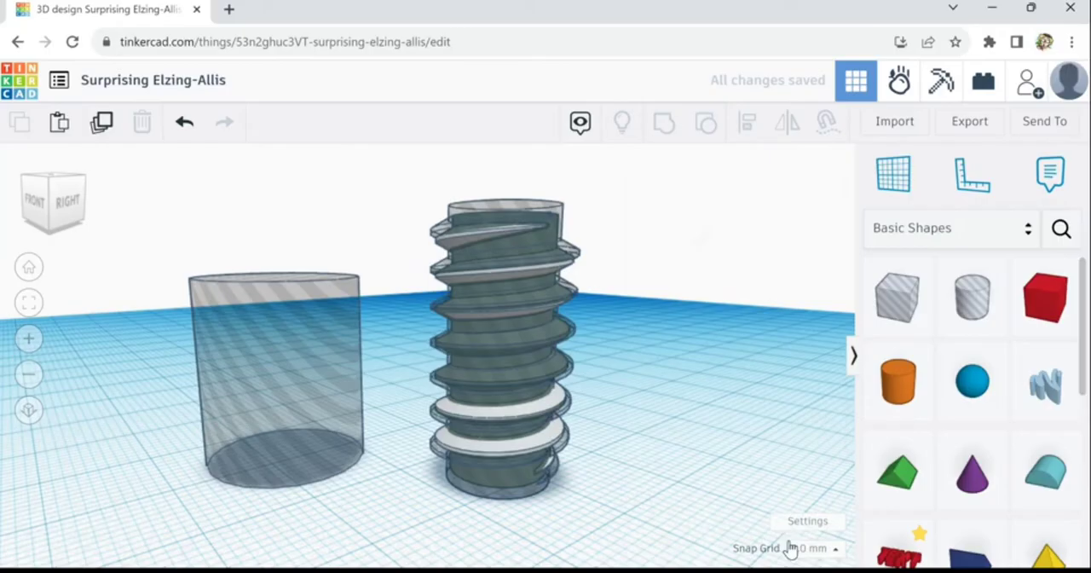
click(831, 550)
click(811, 377)
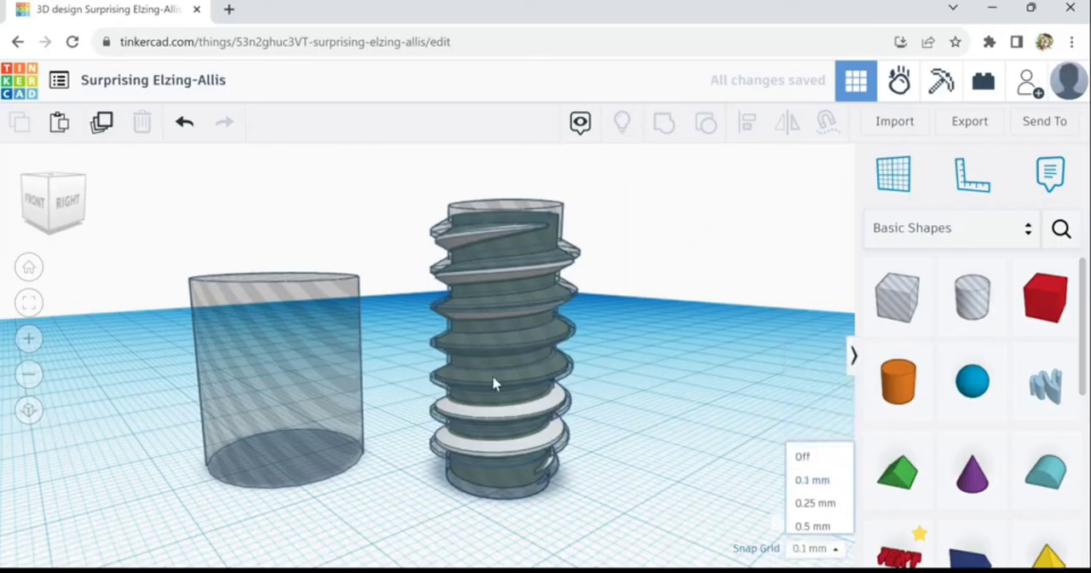
Make the thread a hole again, stretch it to about 27.3 tall, then undo twice.
click(473, 249)
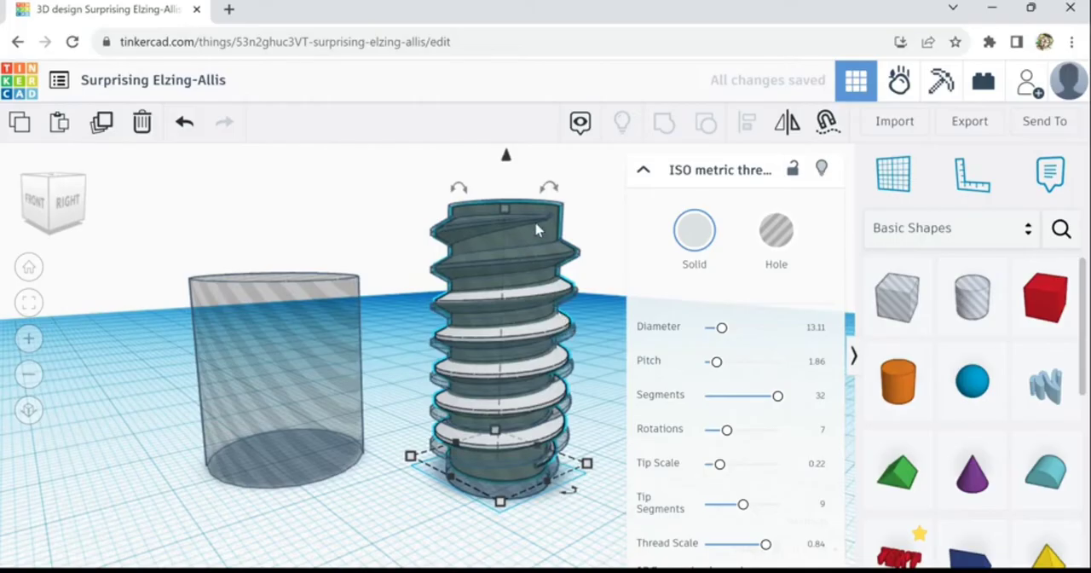
key(h)
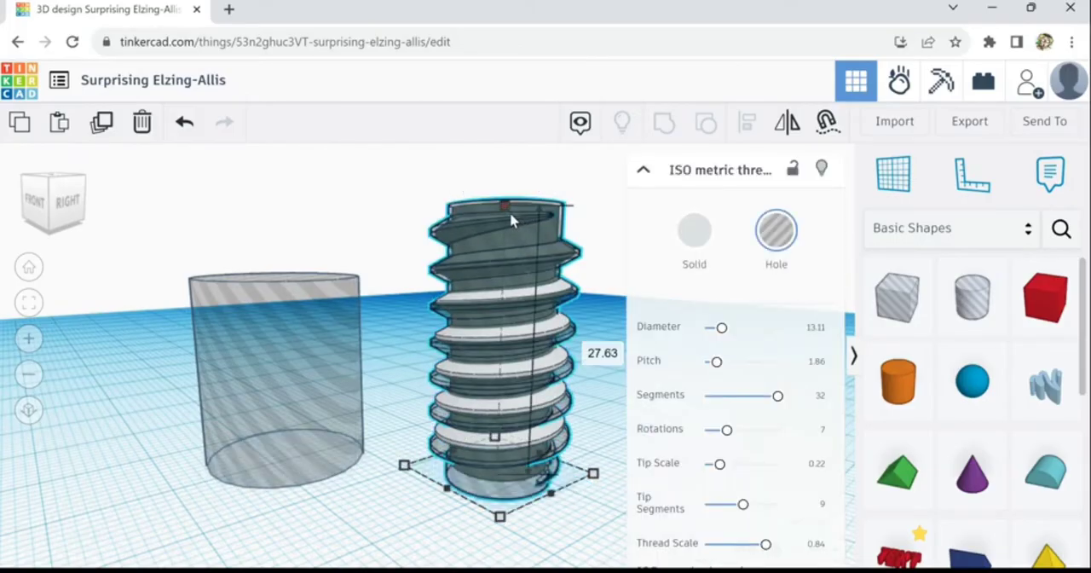
drag(511, 219, 515, 223)
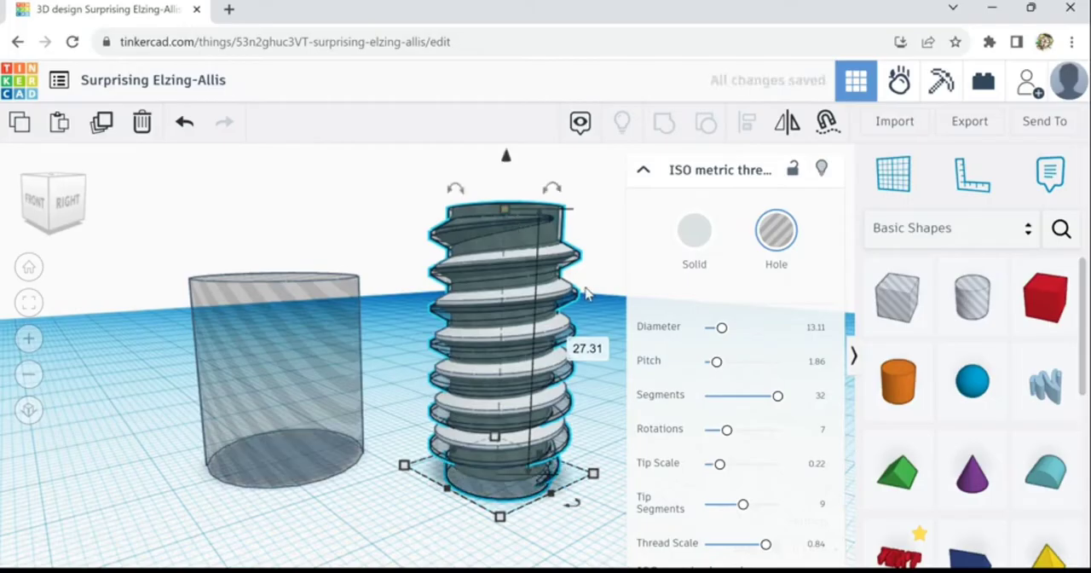
mouse_move(611, 296)
right_down()
mouse_move(593, 306)
mouse_move(611, 284)
mouse_move(596, 302)
right_up()
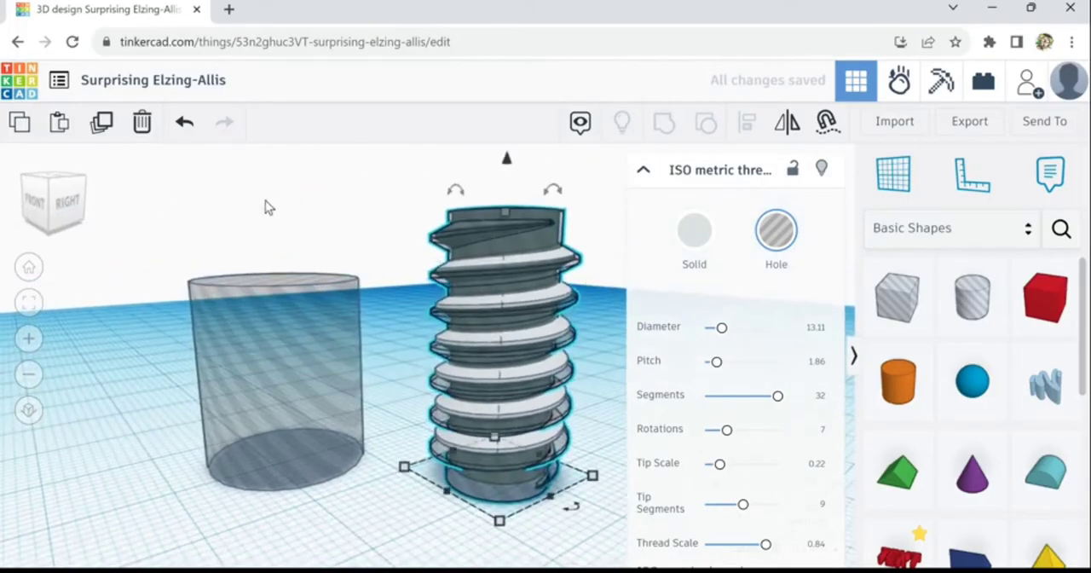
click(184, 128)
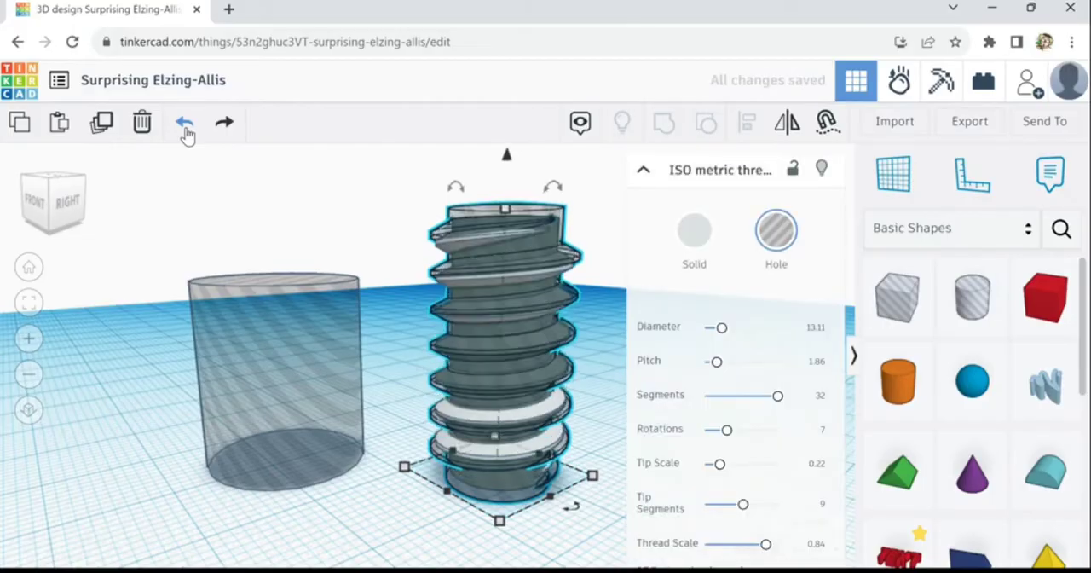
click(186, 132)
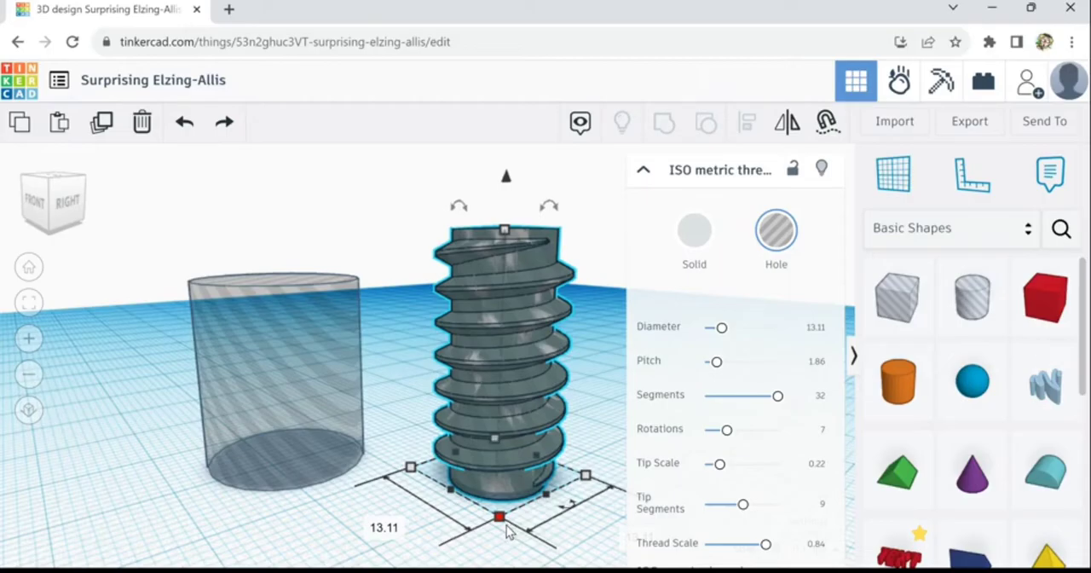
Resize the thread's width to 14 mm.
drag(507, 530, 509, 533)
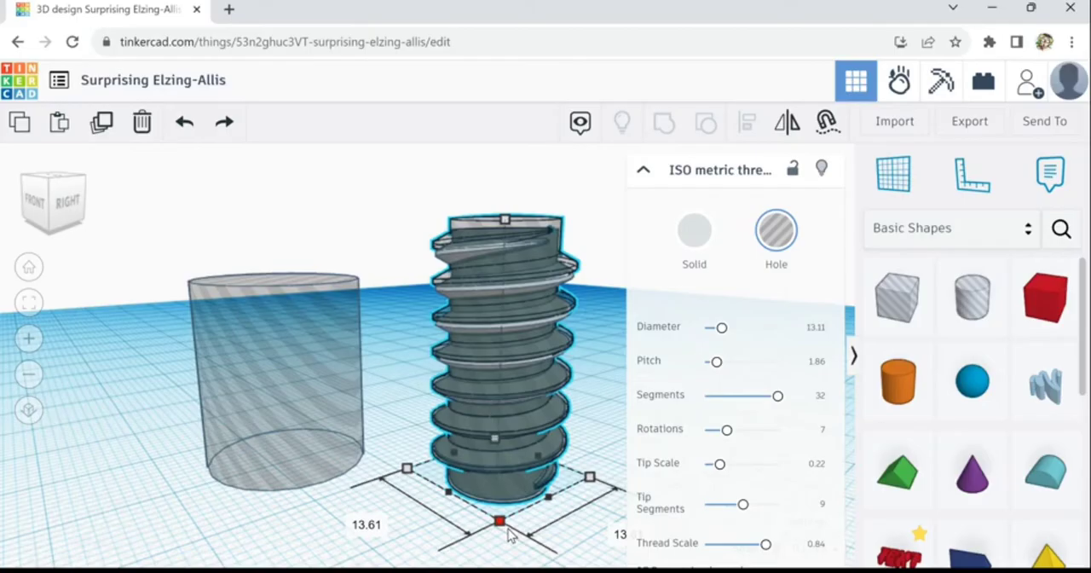
drag(509, 533, 508, 533)
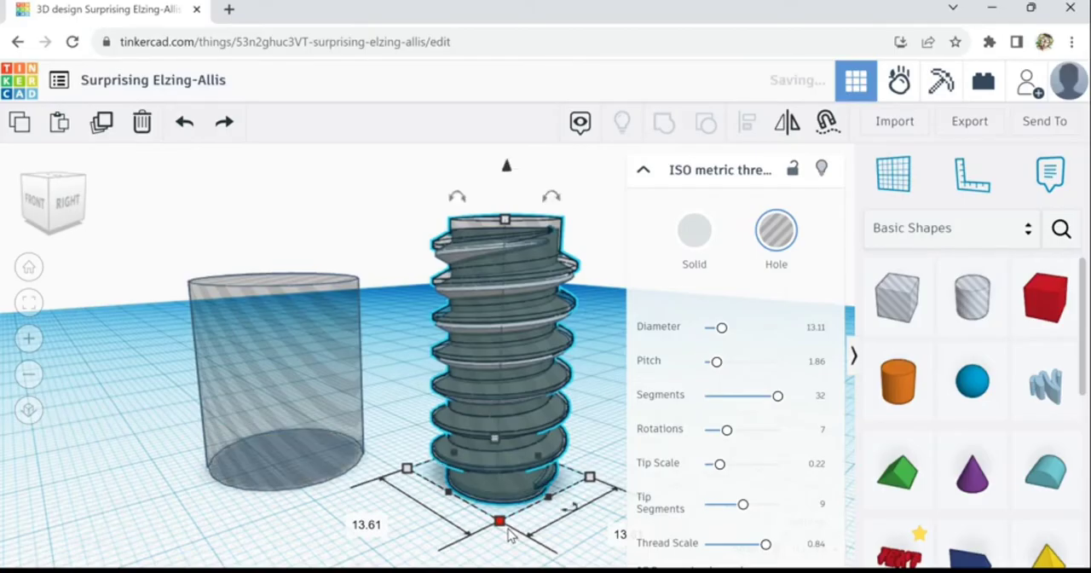
click(366, 524)
text(14)
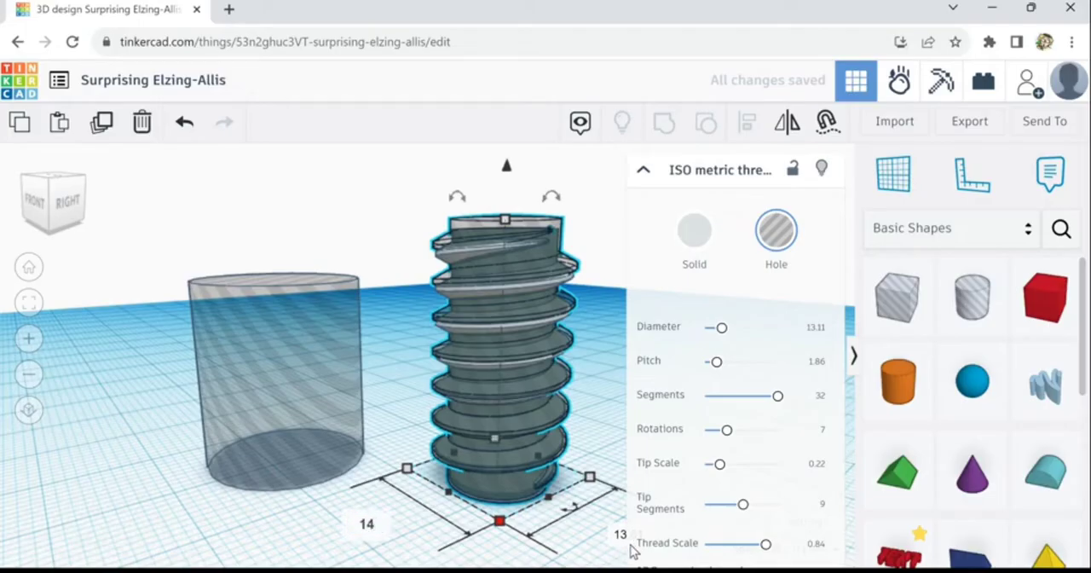
click(622, 535)
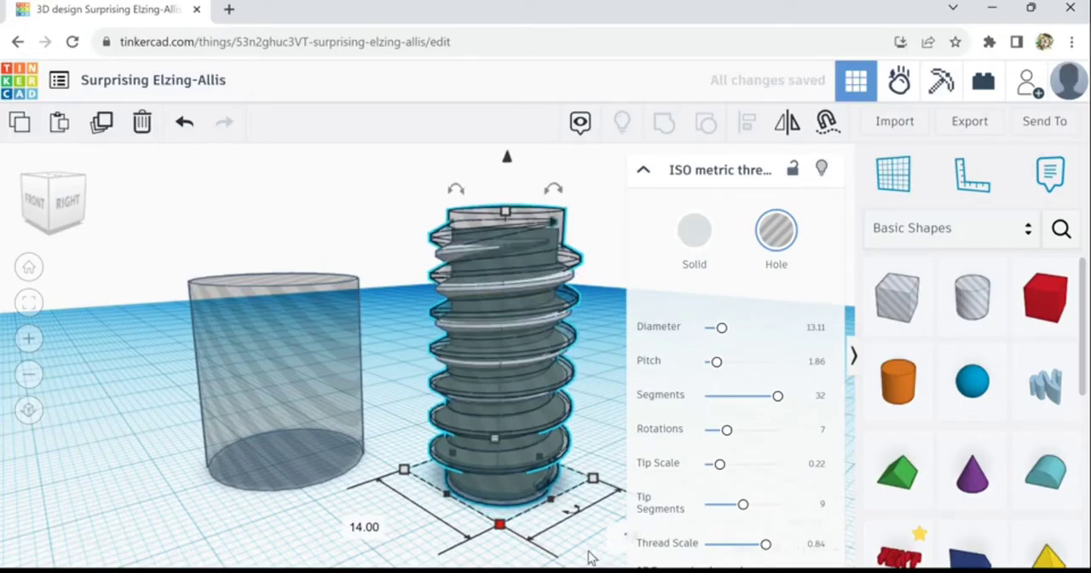
click(602, 444)
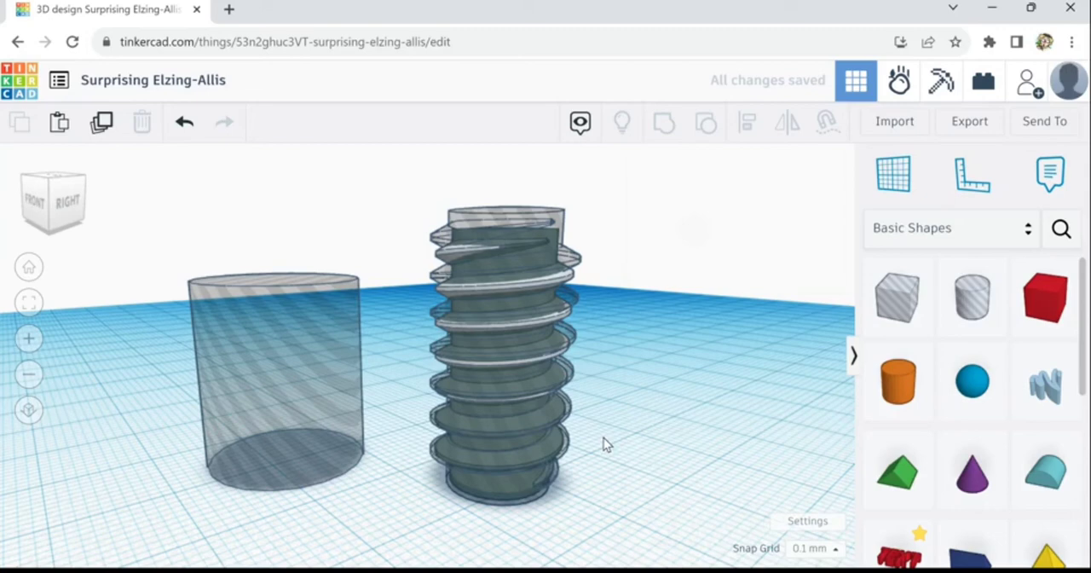
click(464, 271)
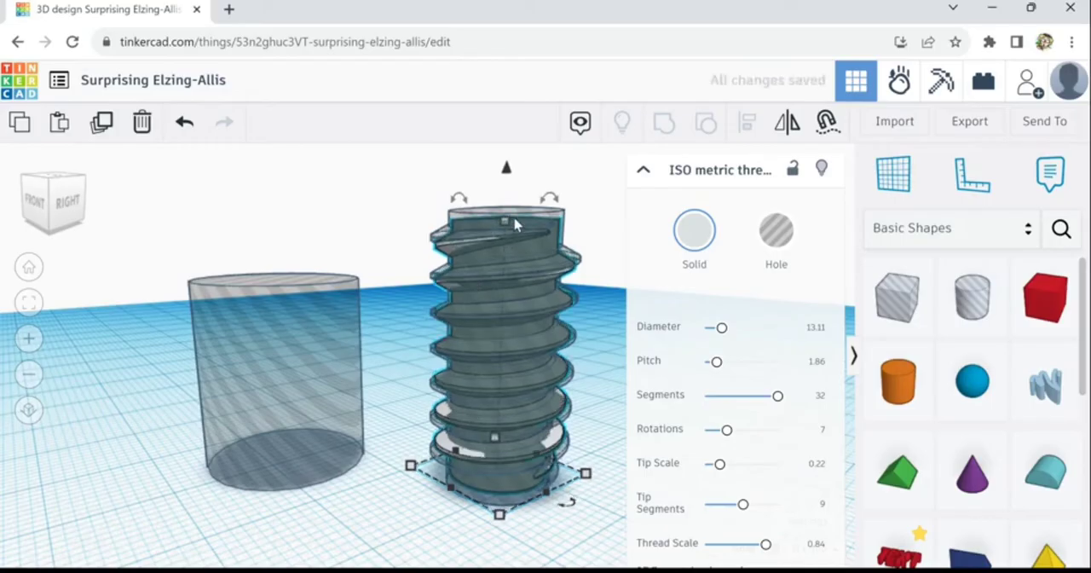
Make the thread solid and stretch its height to about 26.6 mm.
mouse_move(511, 228)
mouse_down()
mouse_move(508, 241)
mouse_move(513, 229)
mouse_up()
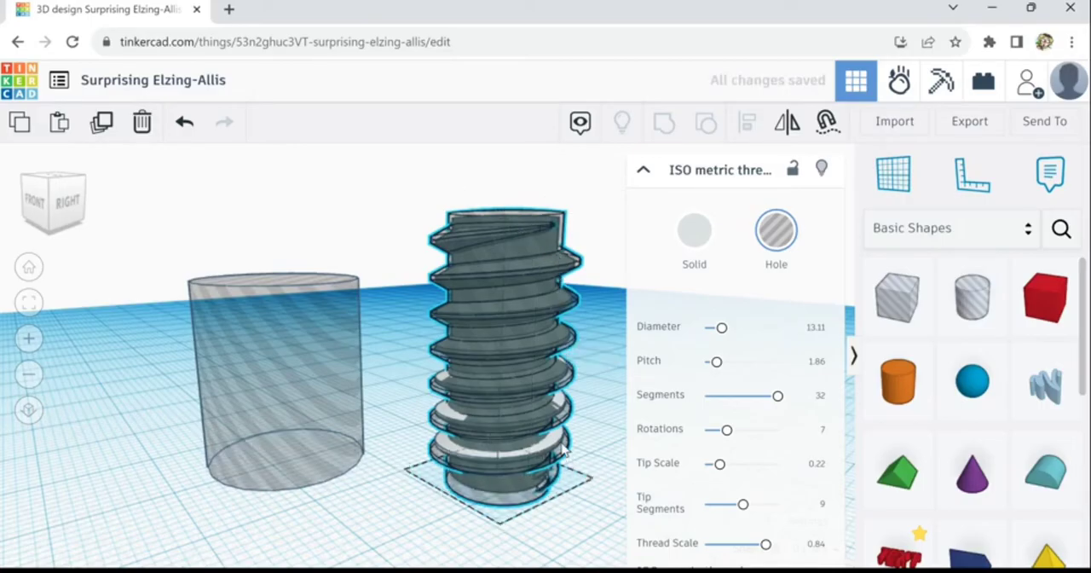
key(ctrl+z)
drag(508, 227, 510, 223)
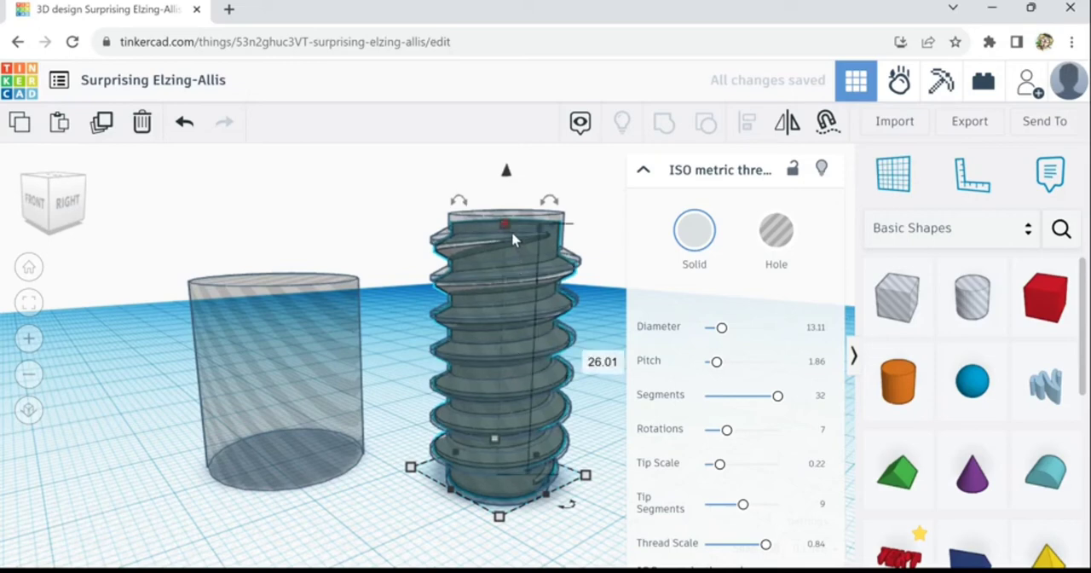
drag(511, 231, 511, 225)
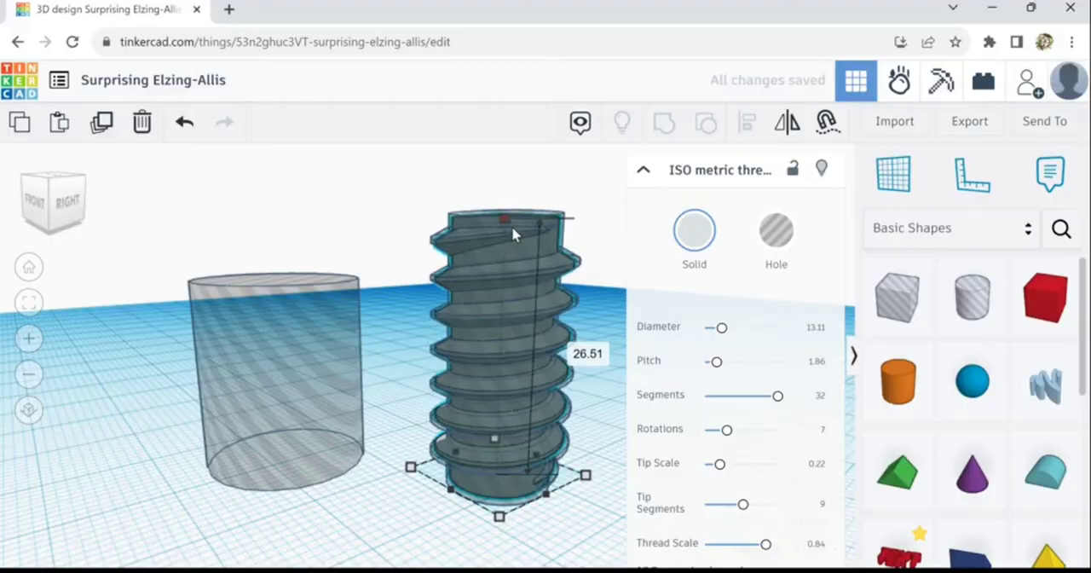
mouse_move(479, 511)
right_down()
mouse_move(571, 534)
mouse_move(582, 518)
right_up()
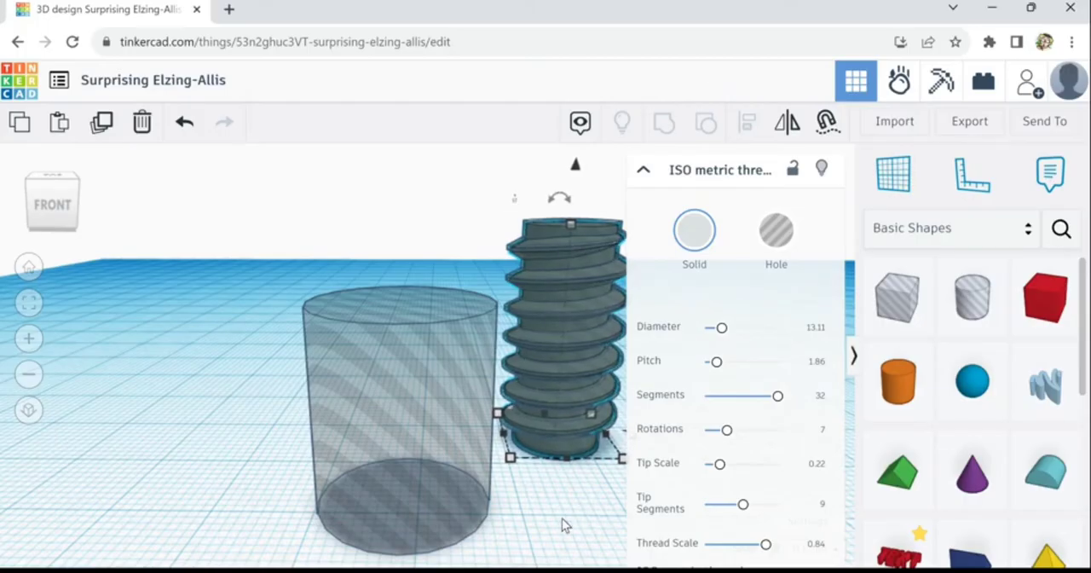
Enter 14.40 for both the thread hole's width and length.
mouse_move(562, 518)
right_down()
mouse_move(526, 478)
mouse_move(340, 495)
mouse_move(451, 540)
right_up()
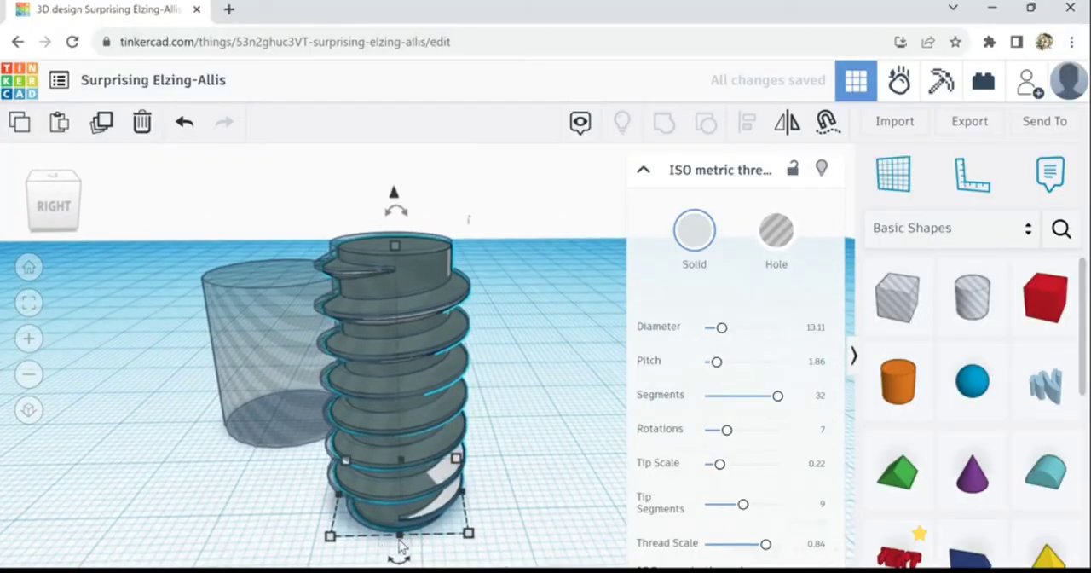
scroll(511, 494, down, 2)
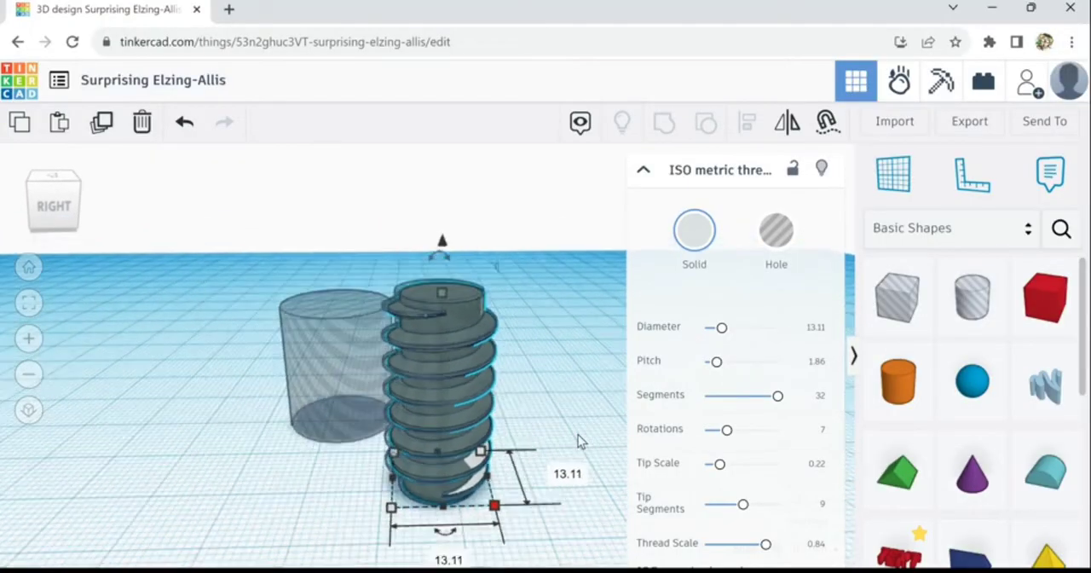
scroll(562, 383, down, 2)
click(567, 346)
click(452, 329)
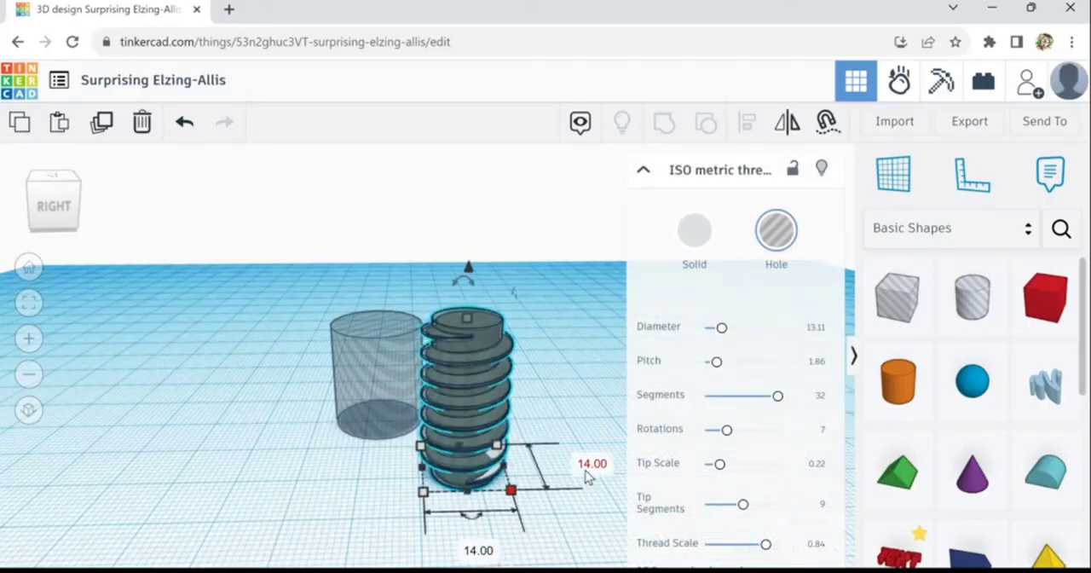
click(592, 463)
text(14)
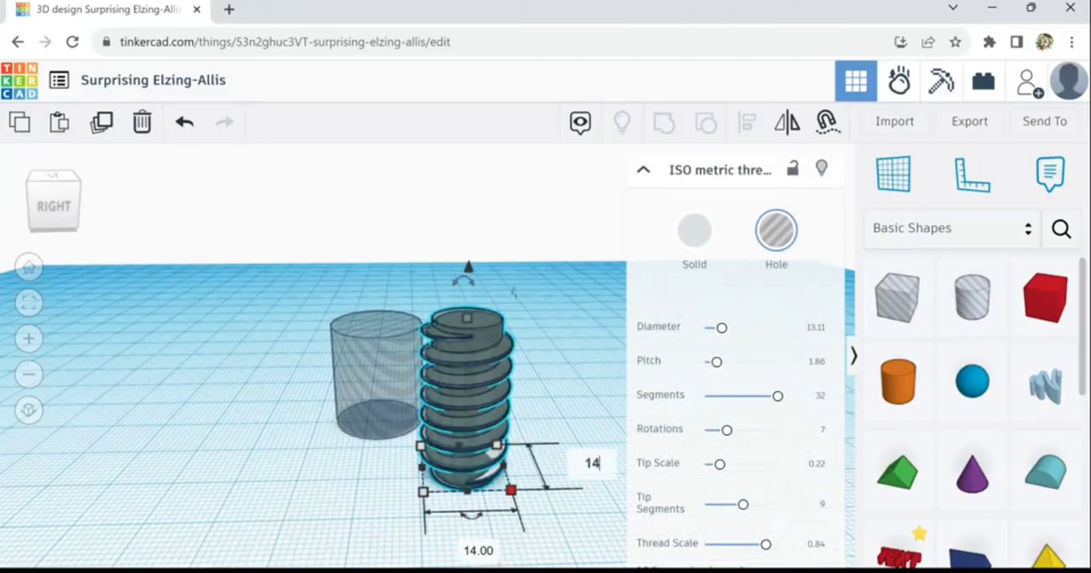
text(.)
text(4)
key(Tab)
text(1)
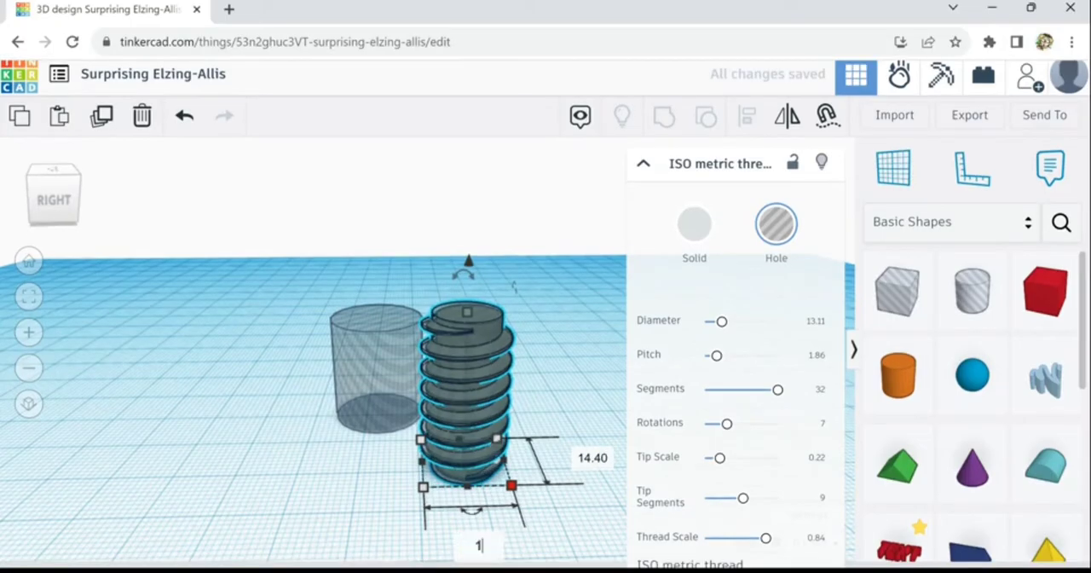
text(4.40)
key(Return)
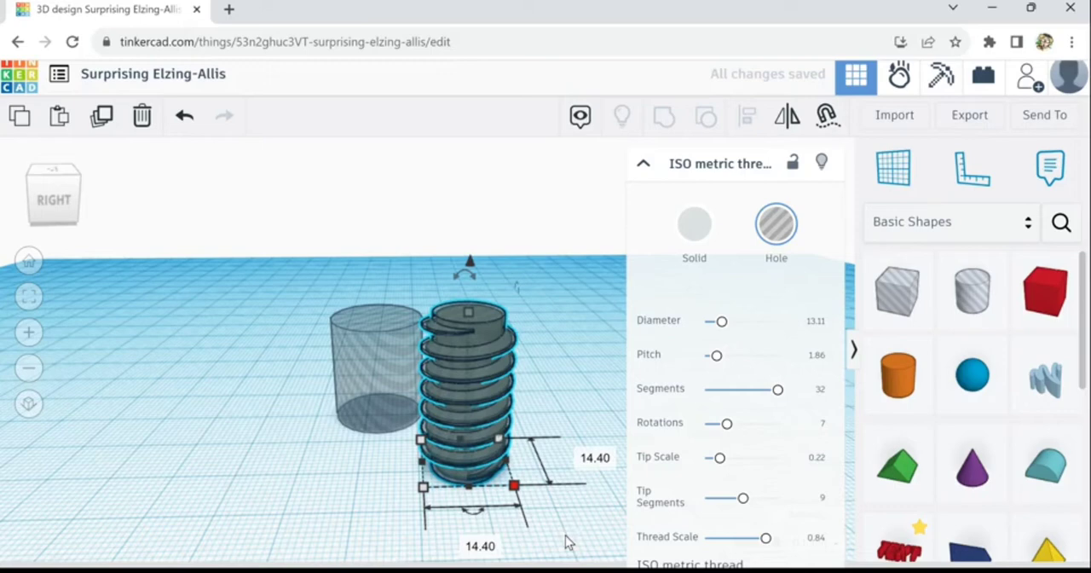
click(554, 377)
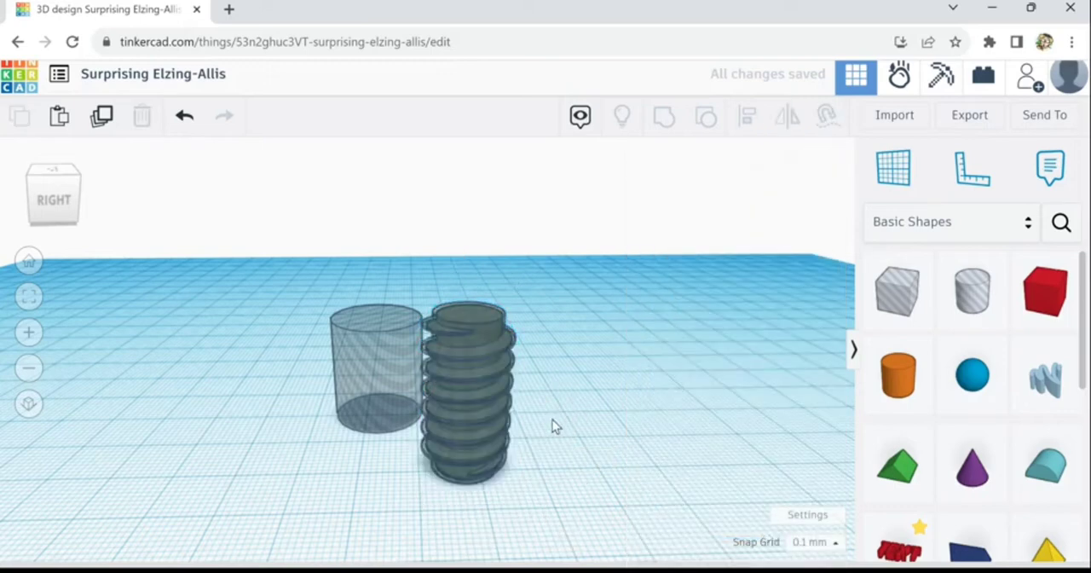
Align the two selected thread shapes to each other's centre and zoom to fit them.
drag(473, 504, 473, 506)
click(747, 122)
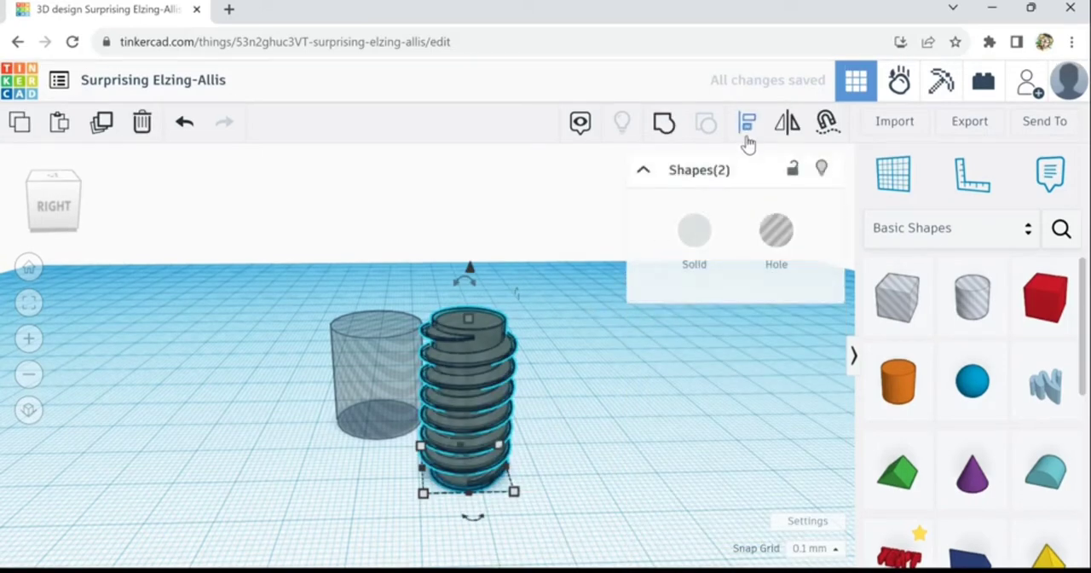
click(471, 507)
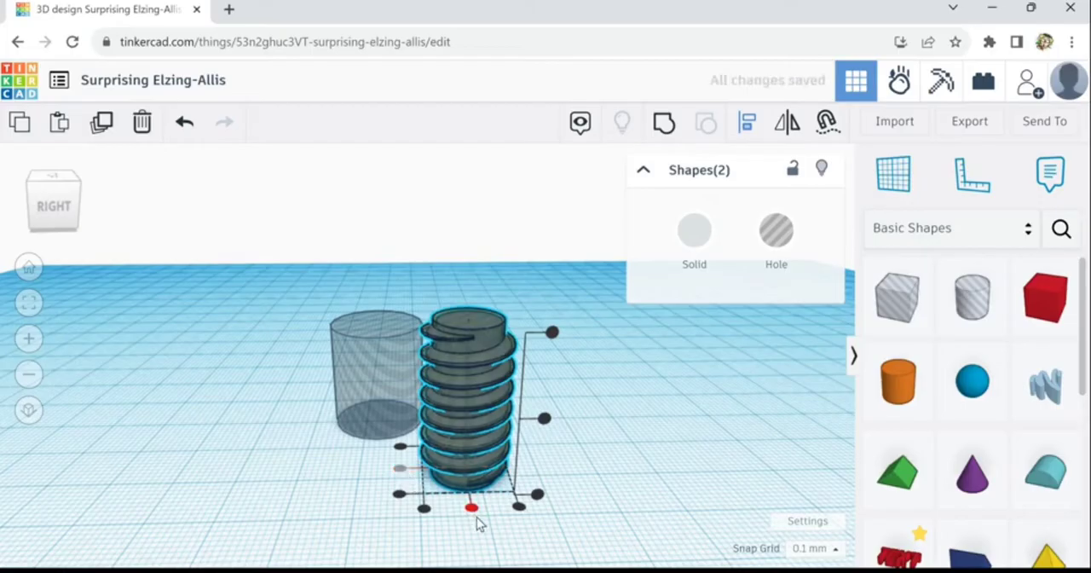
key(f)
Orbit to low side and top views to check the alignment, then select the screw thread.
click(622, 494)
right_drag(622, 494, 610, 456)
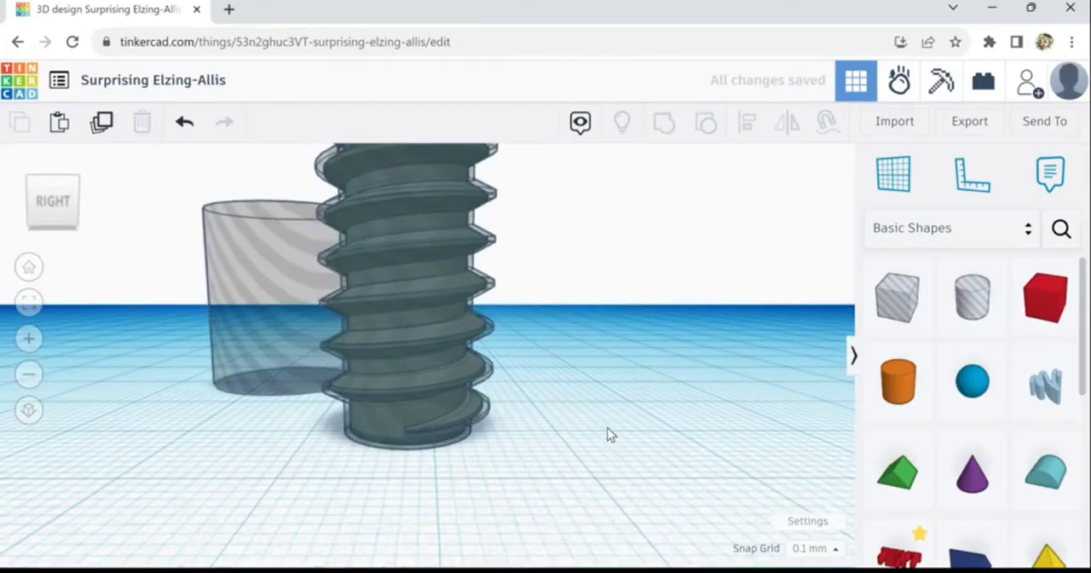
mouse_move(549, 393)
right_down()
mouse_move(599, 444)
mouse_move(534, 397)
right_up()
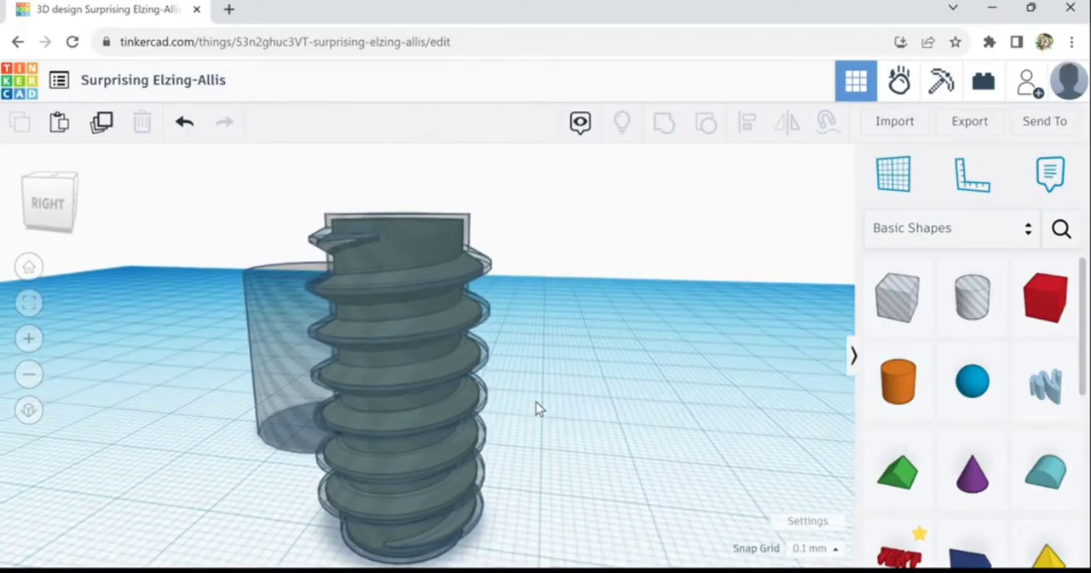
scroll(534, 397, up, 5)
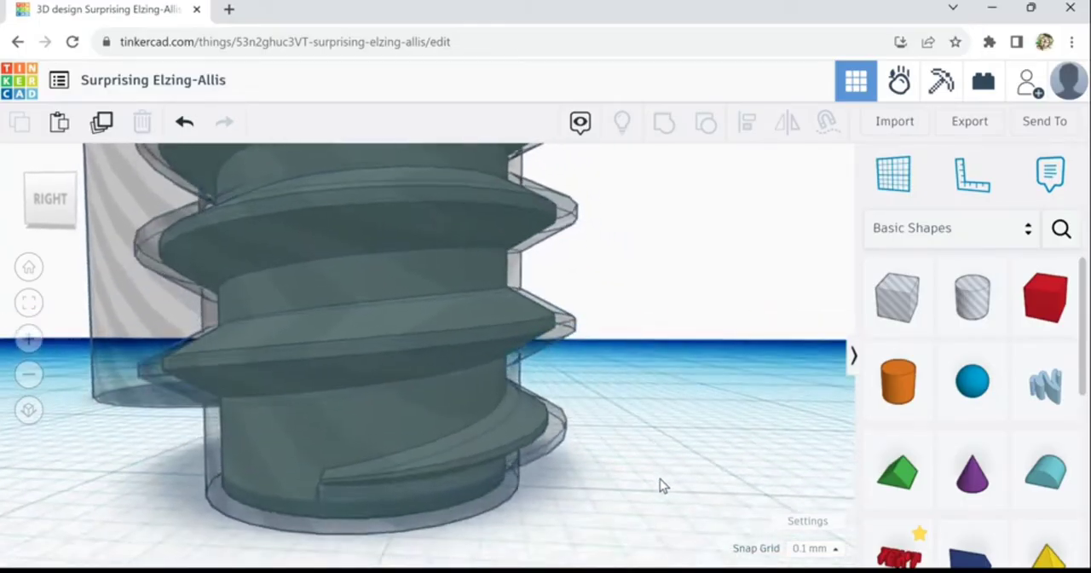
right_drag(622, 480, 682, 487)
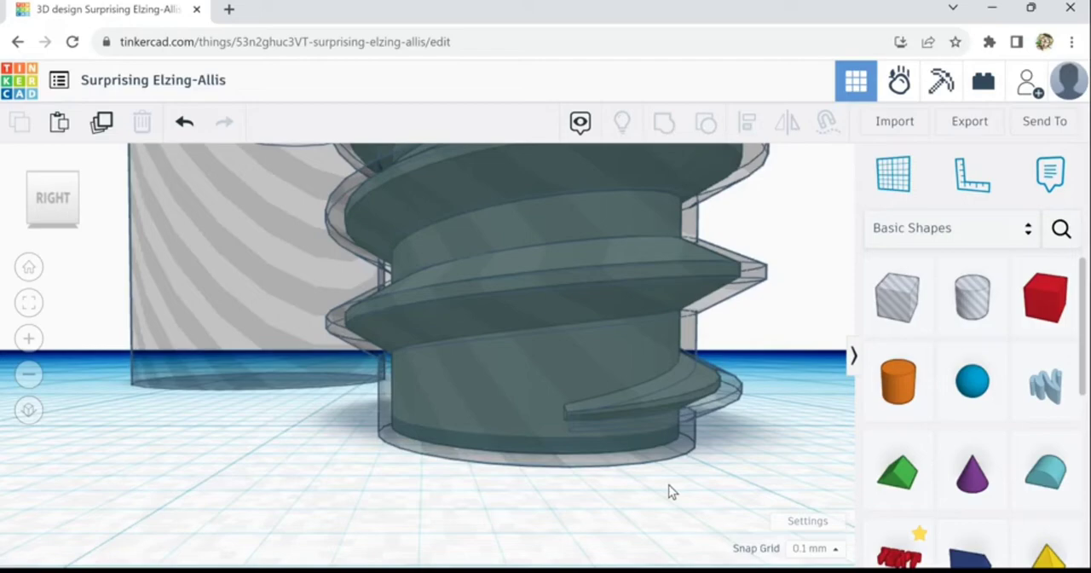
scroll(668, 484, down, 5)
scroll(668, 484, down, 2)
scroll(668, 484, down, 2)
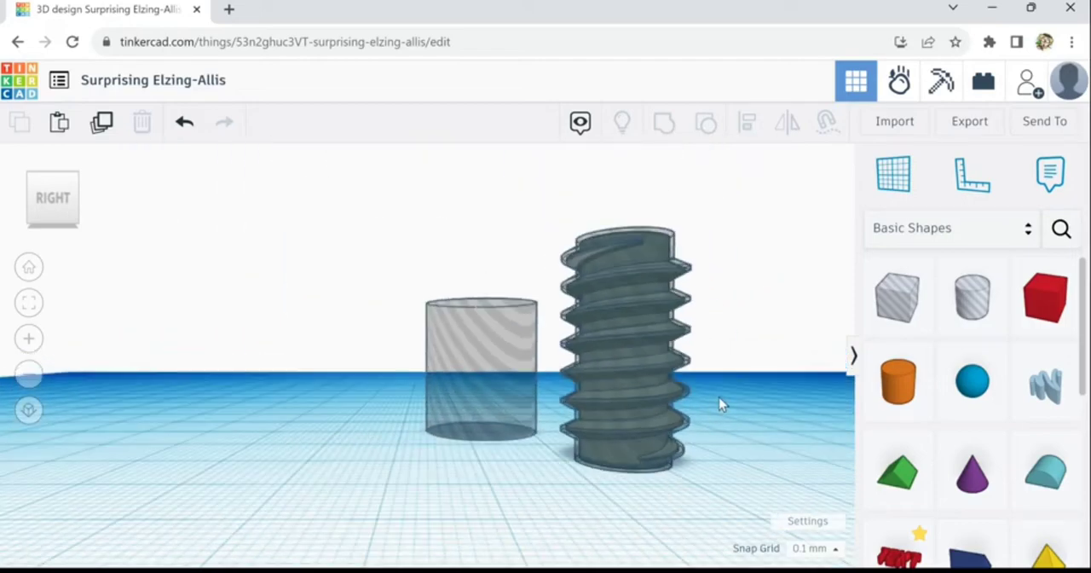
scroll(720, 404, up, 2)
scroll(722, 394, up, 2)
scroll(594, 280, up, 3)
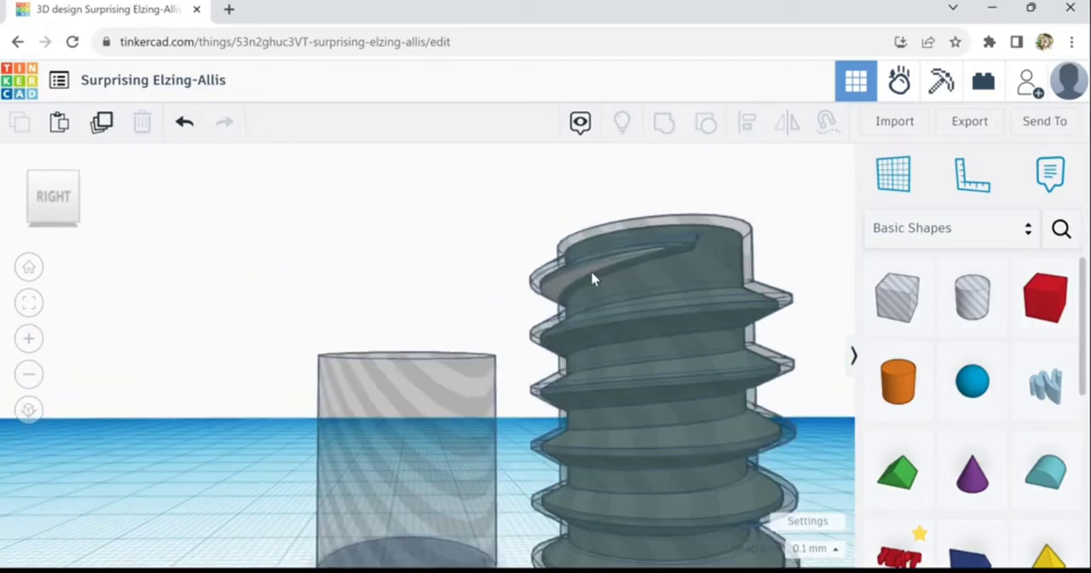
scroll(594, 279, up, 2)
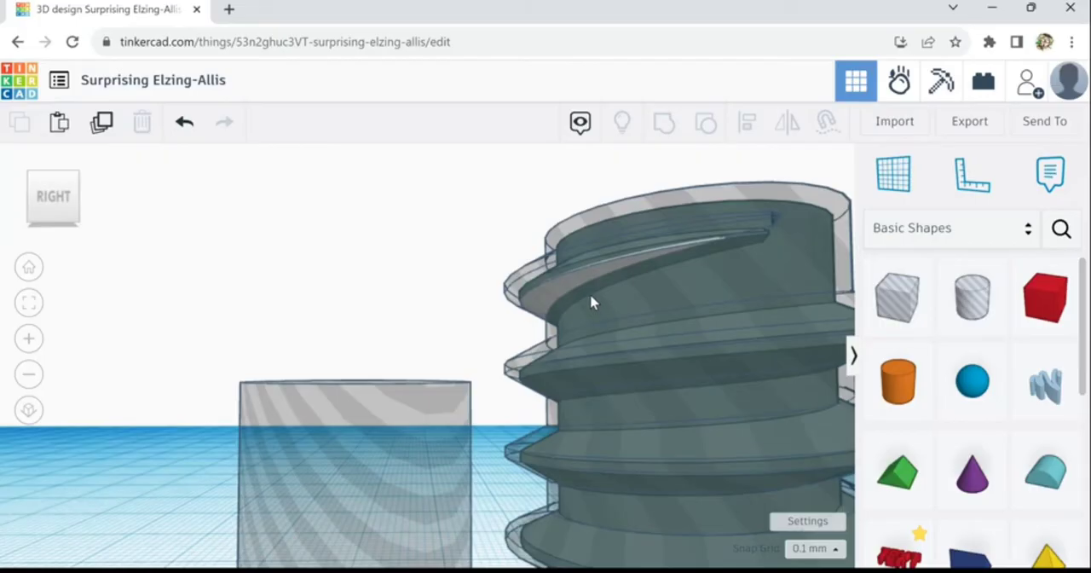
click(585, 292)
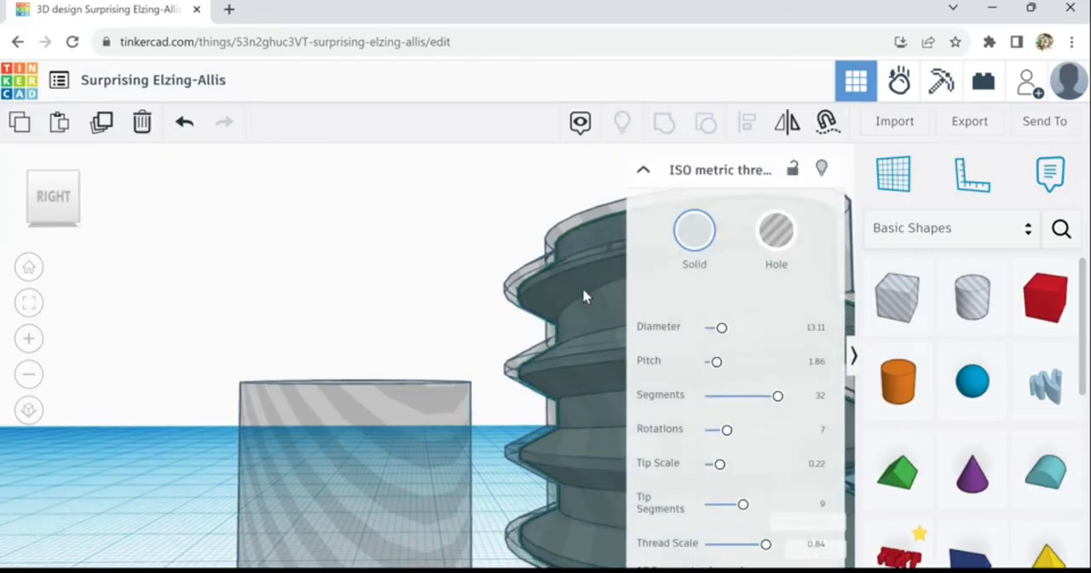
scroll(548, 354, down, 2)
Inspect the screw thread from higher, lower and top-down angles, ending with it selected.
right_drag(500, 530, 418, 531)
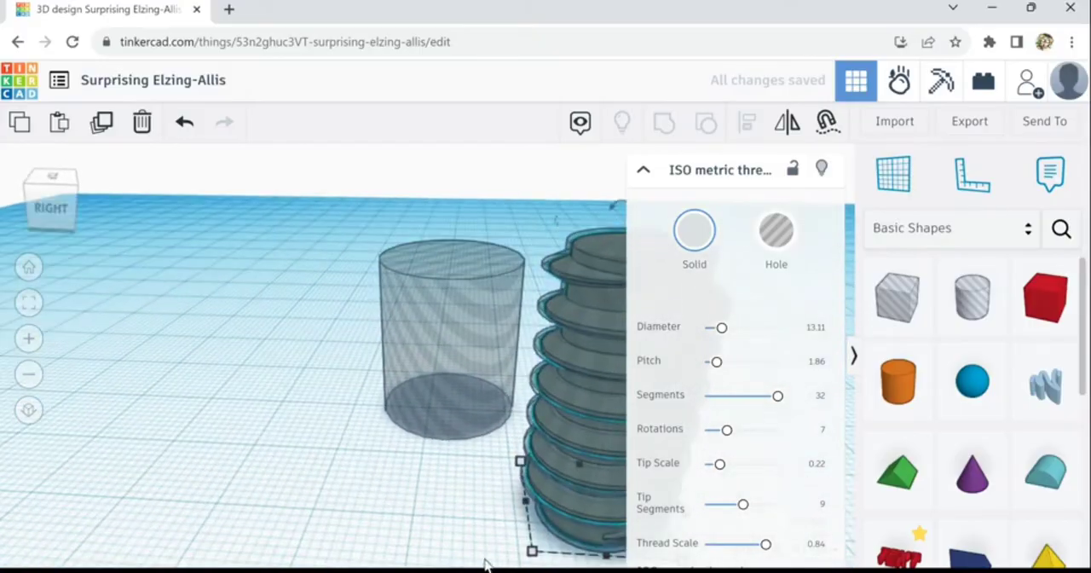
click(481, 528)
mouse_move(480, 507)
right_down()
mouse_move(517, 566)
mouse_move(595, 471)
right_up()
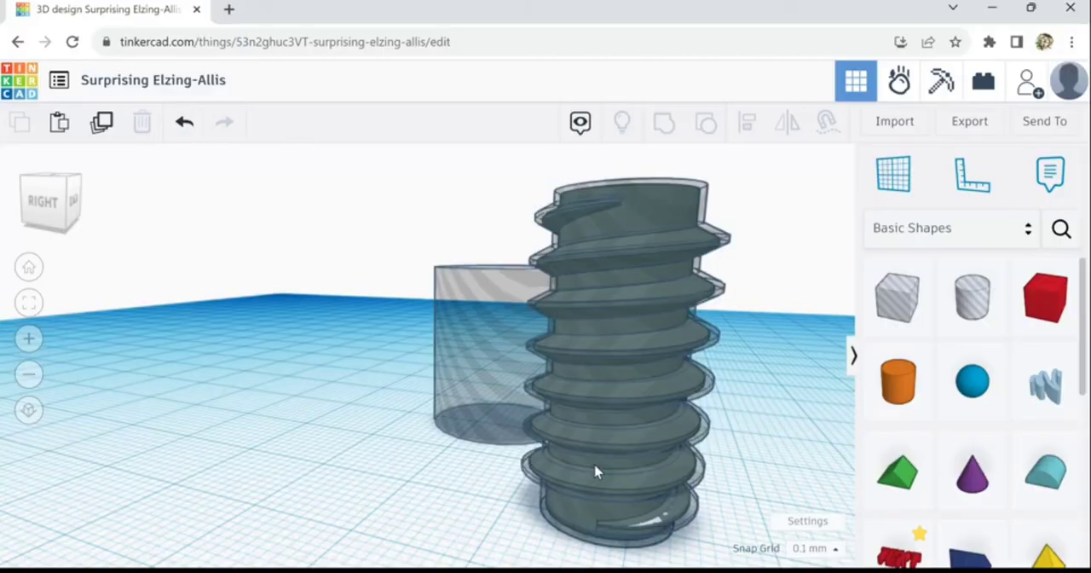
scroll(697, 545, up, 2)
scroll(697, 547, up, 2)
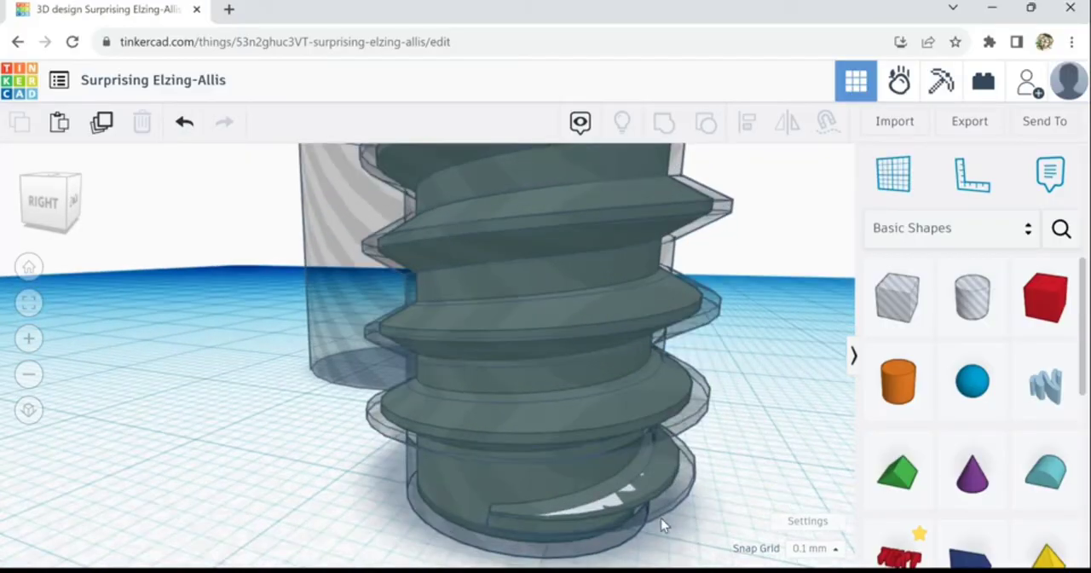
scroll(724, 516, down, 3)
scroll(724, 516, down, 2)
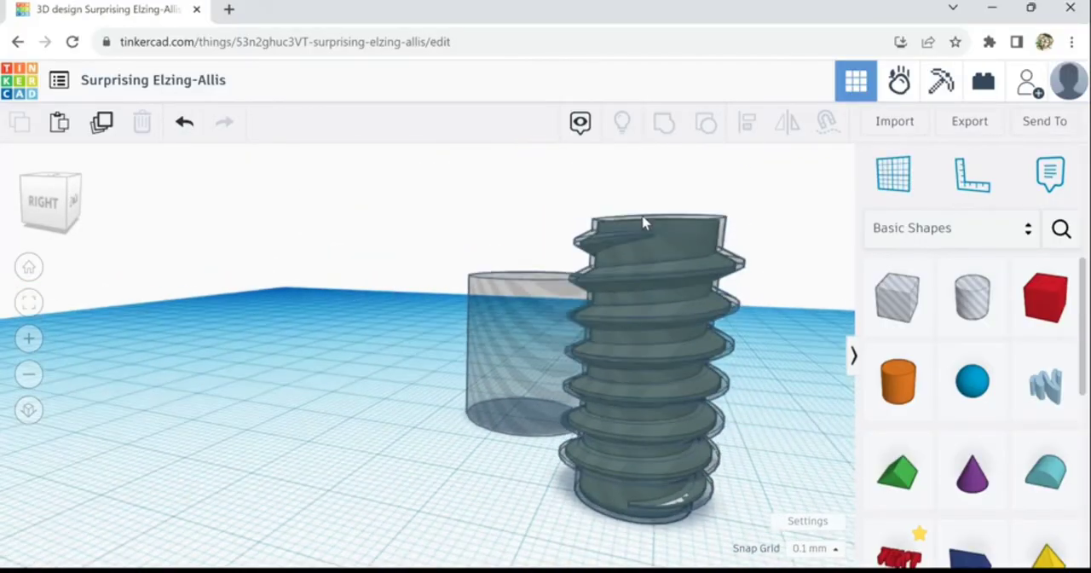
click(680, 236)
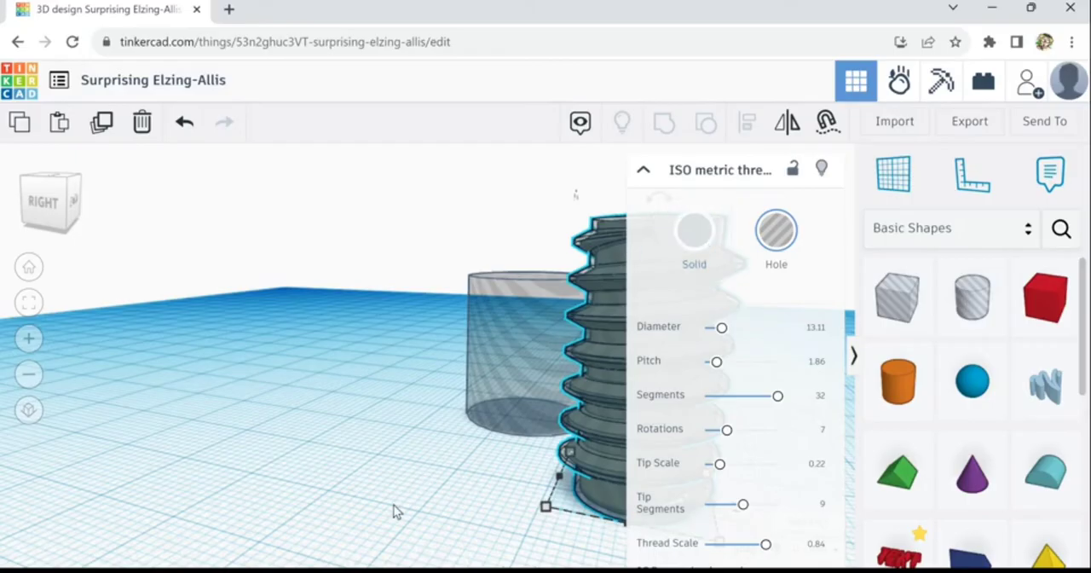
right_drag(395, 511, 554, 352)
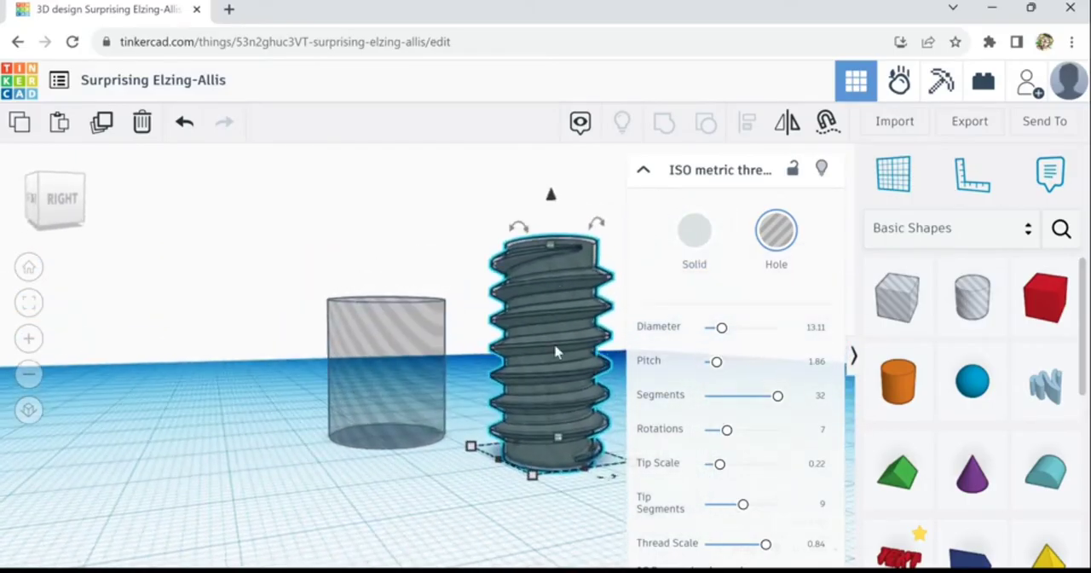
scroll(593, 213, up, 3)
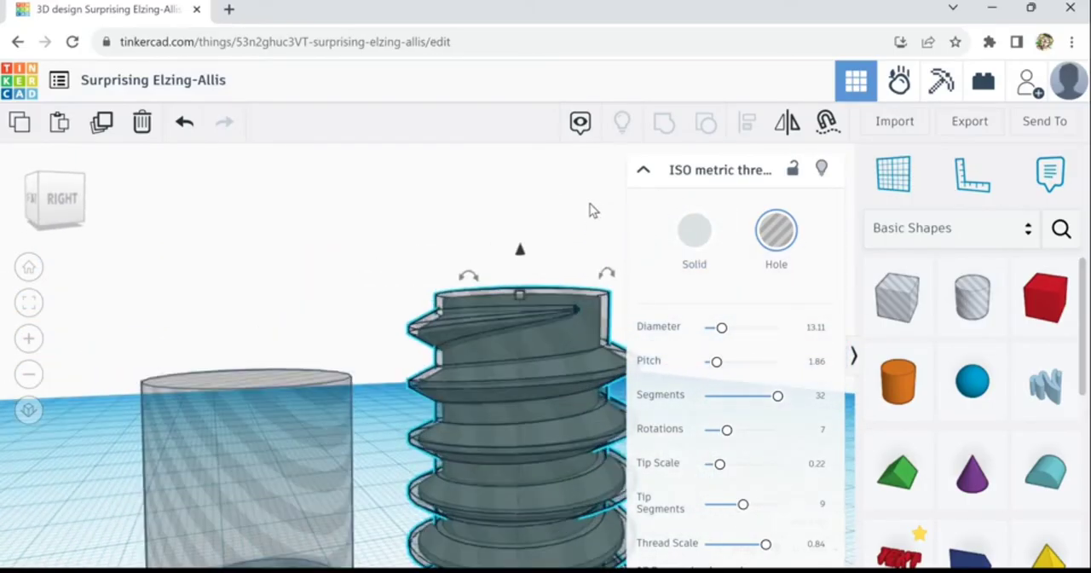
right_drag(591, 209, 521, 374)
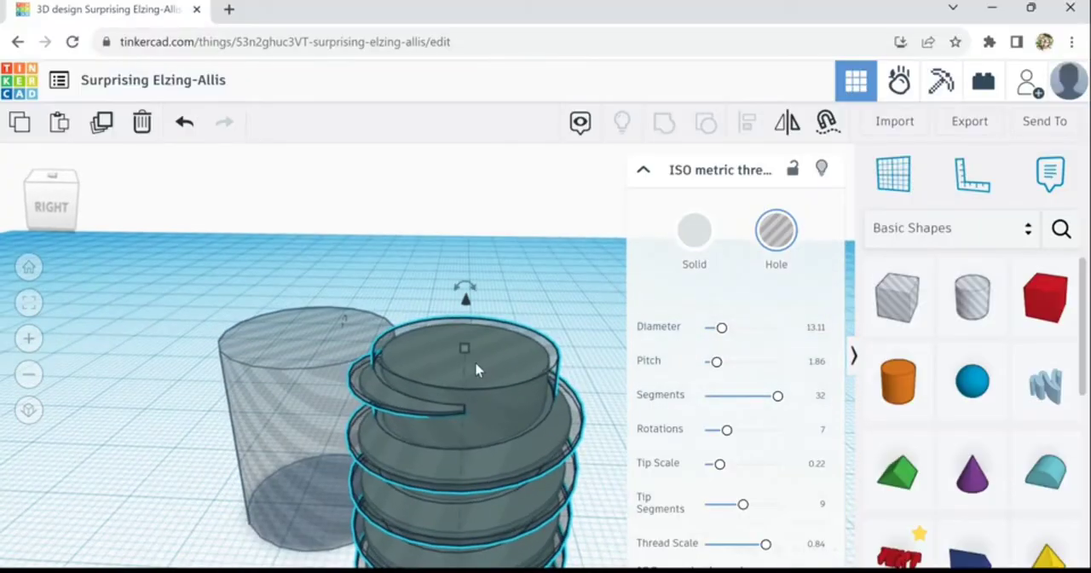
click(563, 365)
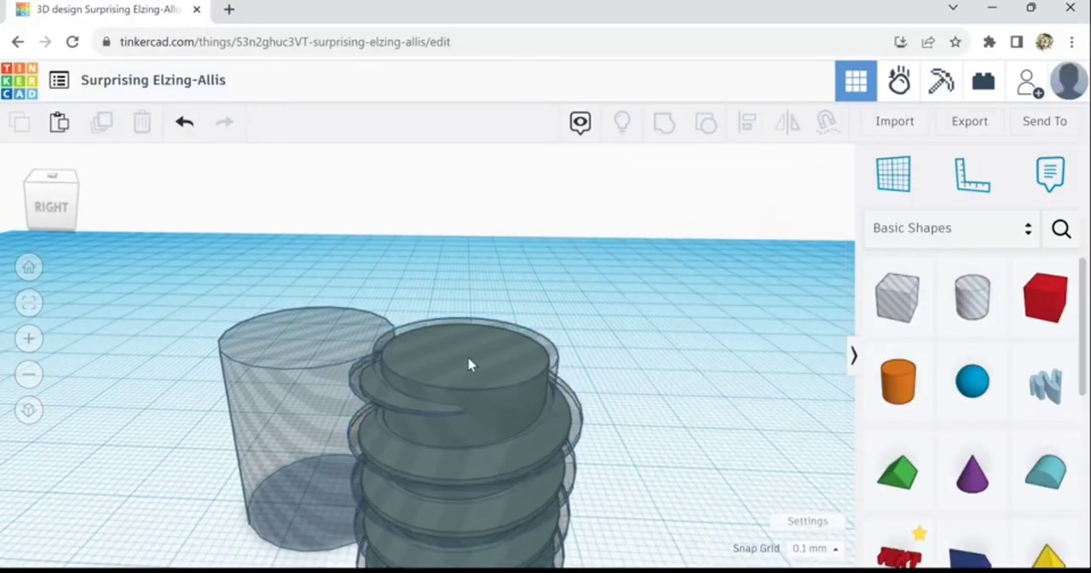
click(546, 375)
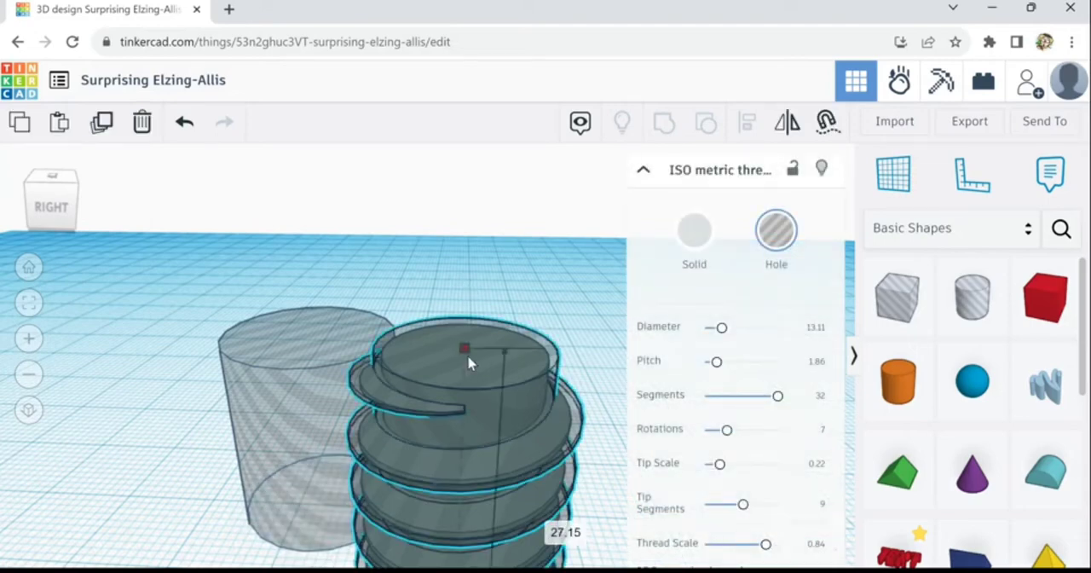
drag(467, 356, 474, 365)
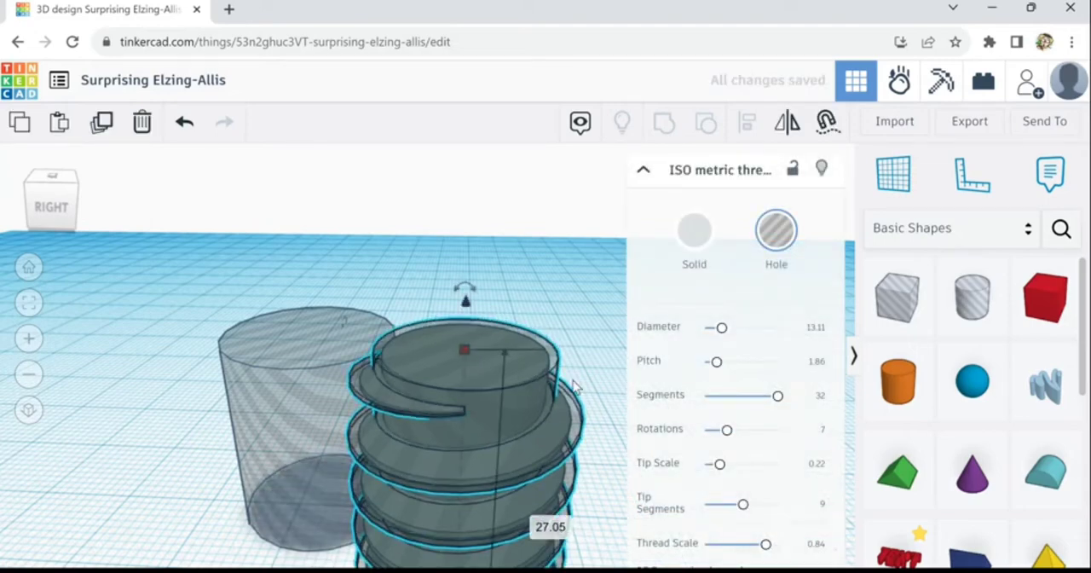
scroll(596, 390, down, 2)
scroll(597, 390, down, 2)
scroll(554, 337, down, 2)
scroll(597, 468, up, 2)
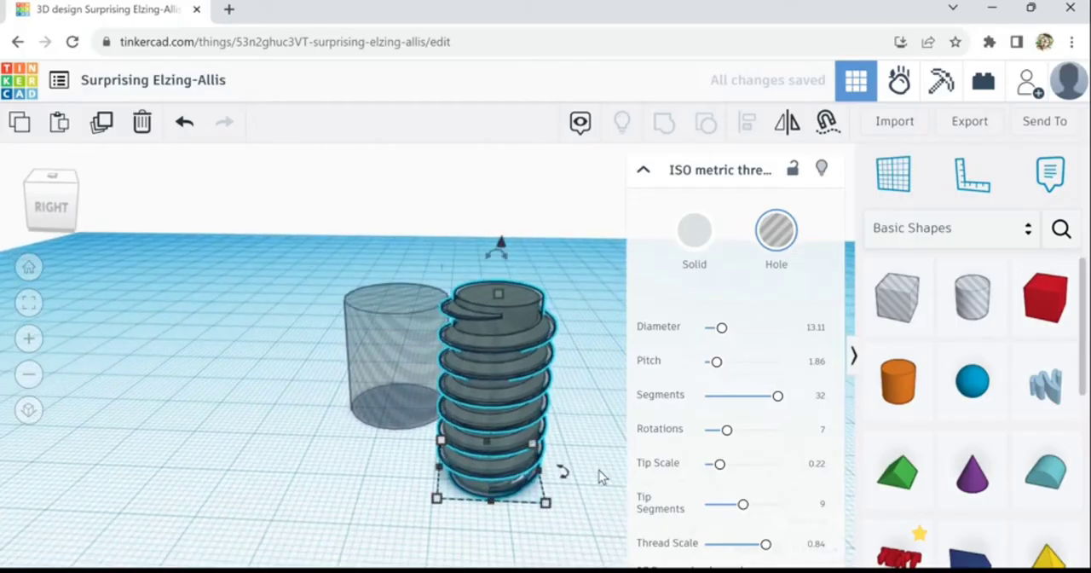
scroll(591, 475, up, 3)
scroll(522, 241, down, 2)
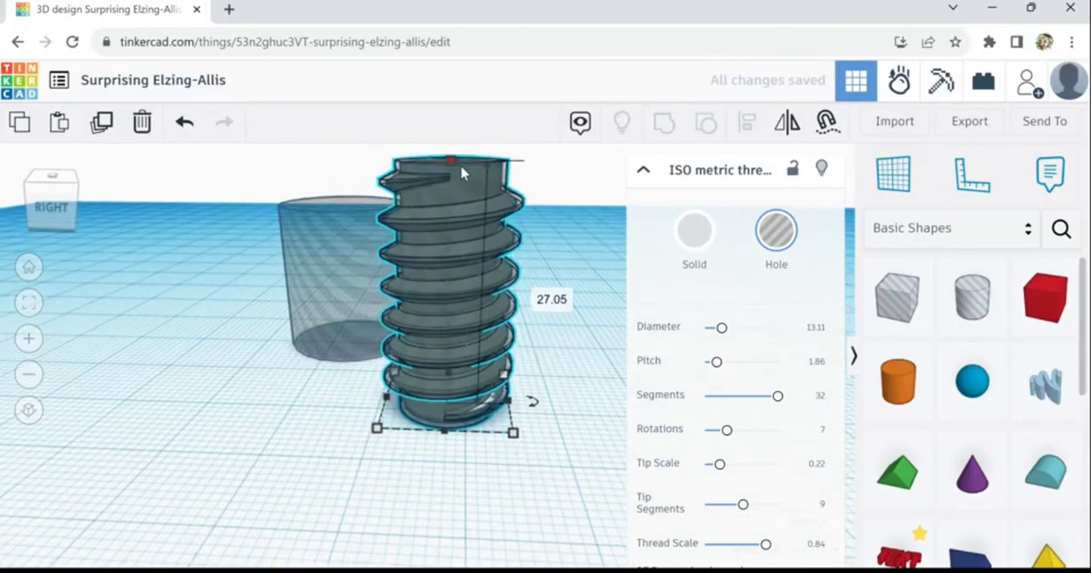
drag(455, 176, 456, 168)
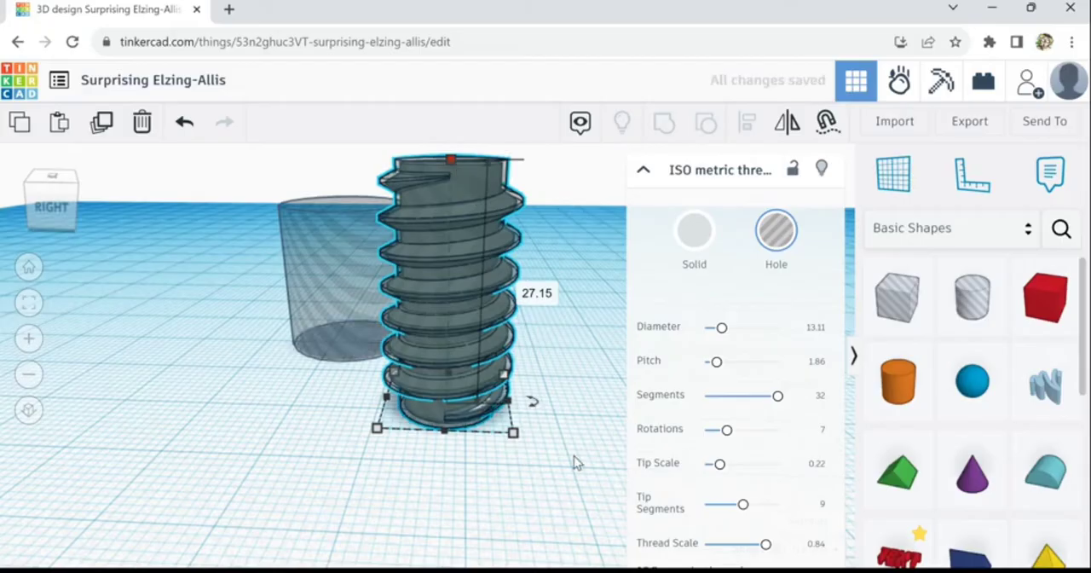
mouse_move(571, 457)
right_down()
mouse_move(534, 481)
mouse_move(407, 431)
right_up()
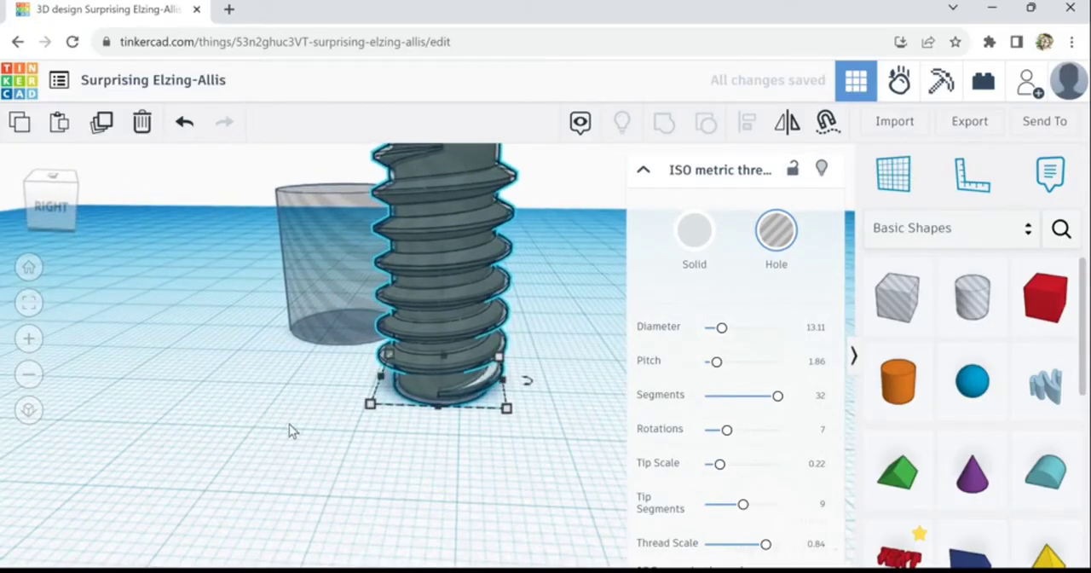
mouse_move(289, 423)
right_down()
mouse_move(421, 450)
mouse_move(246, 421)
mouse_move(352, 438)
mouse_move(445, 426)
mouse_move(426, 430)
right_up()
scroll(316, 402, up, 2)
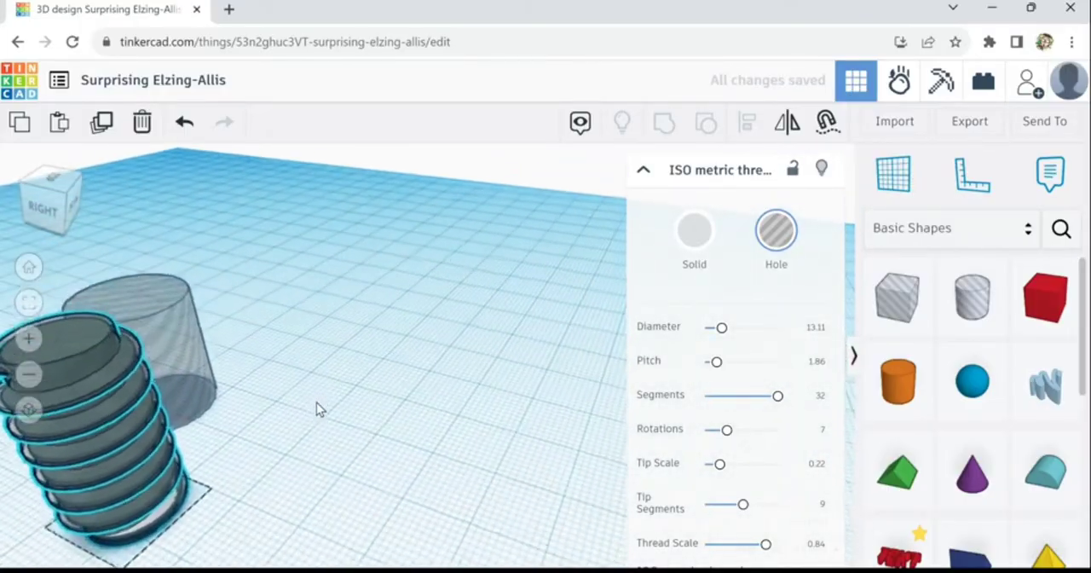
scroll(316, 402, down, 3)
scroll(316, 402, down, 2)
click(317, 407)
mouse_move(390, 395)
right_down()
mouse_move(353, 410)
mouse_move(304, 465)
mouse_move(199, 400)
mouse_move(377, 305)
right_up()
scroll(377, 305, up, 3)
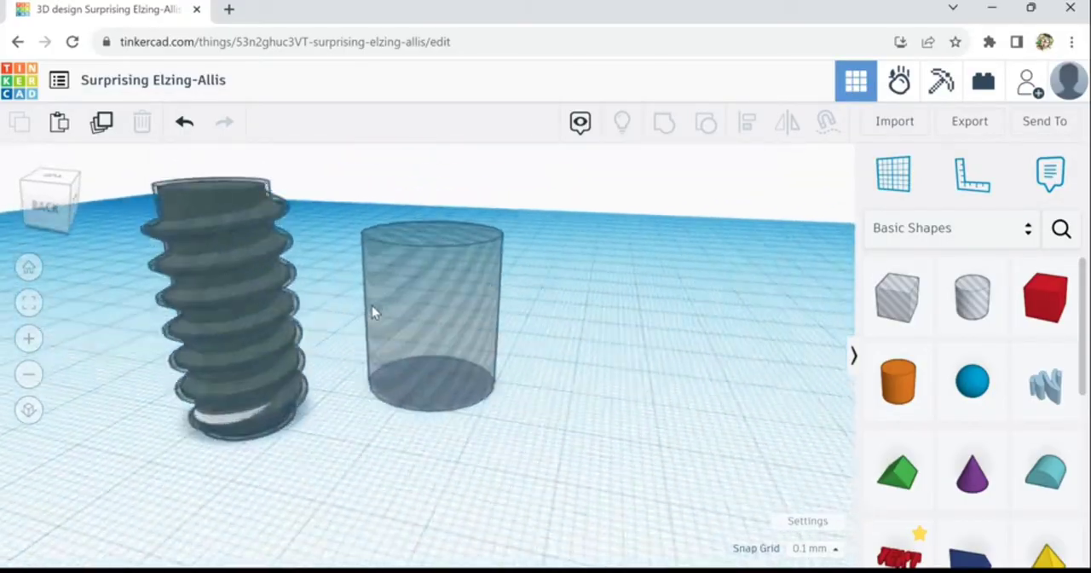
scroll(372, 308, up, 2)
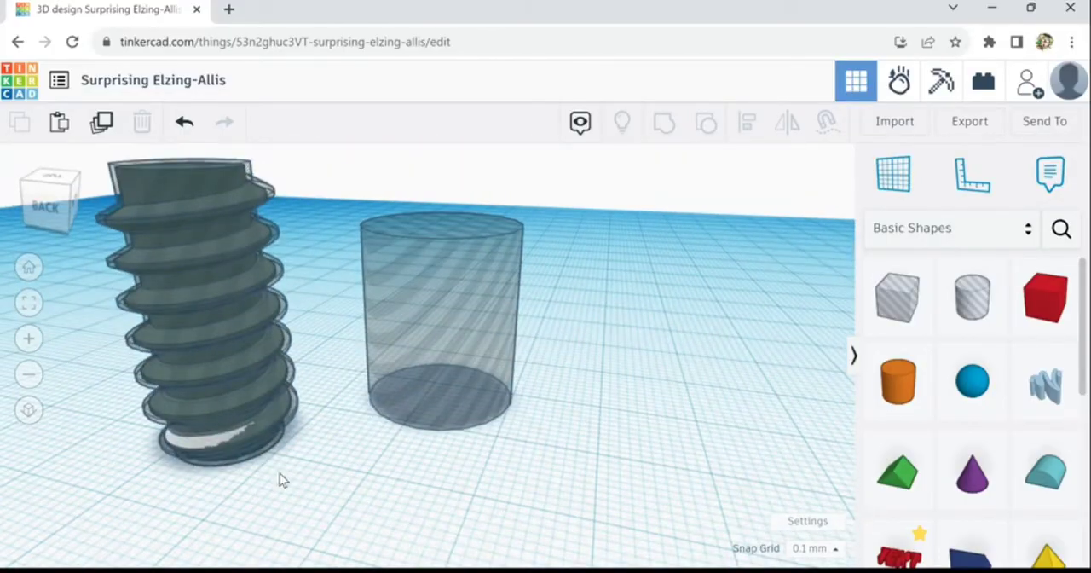
Switch the ISO metric thread screw from hole to solid and refocus the view on it.
click(278, 203)
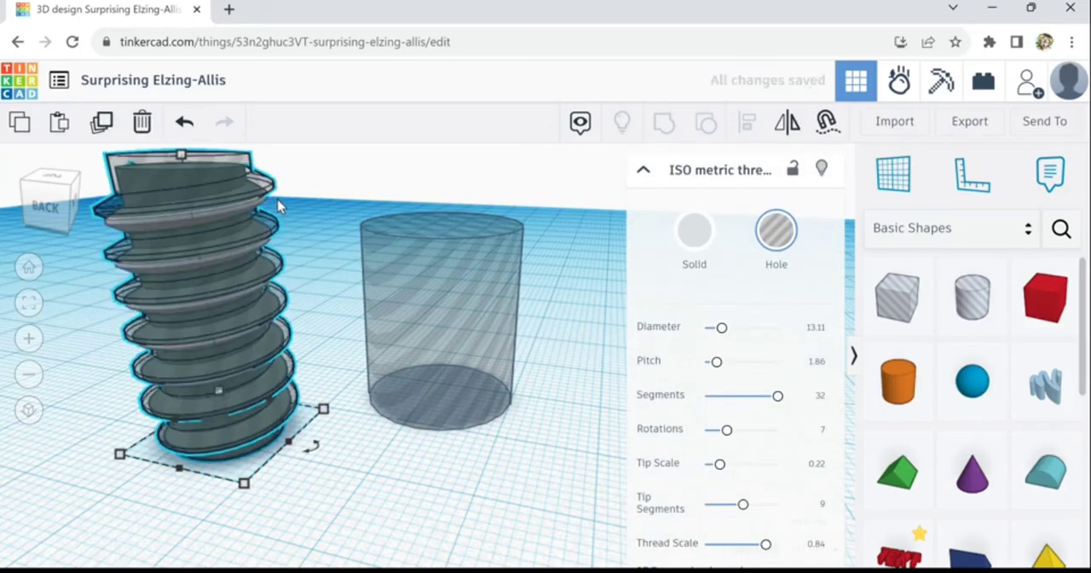
scroll(316, 233, down, 1)
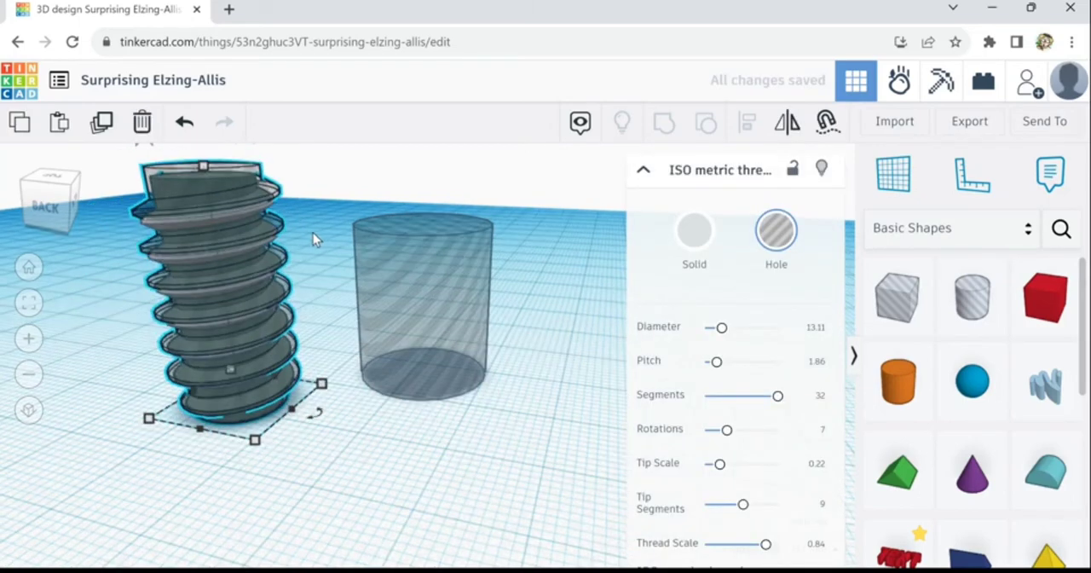
key(s)
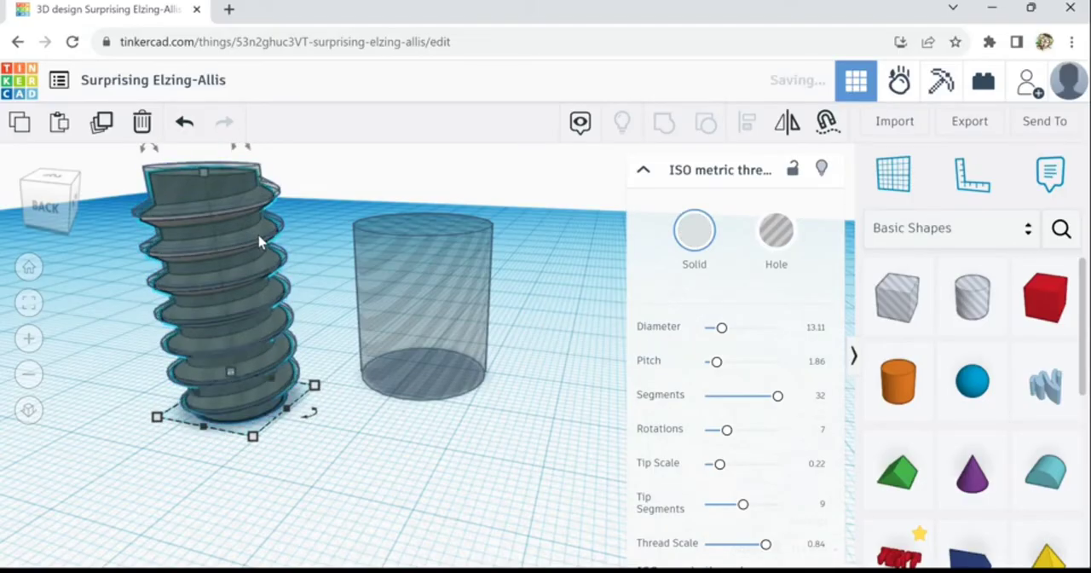
scroll(284, 250, up, 1)
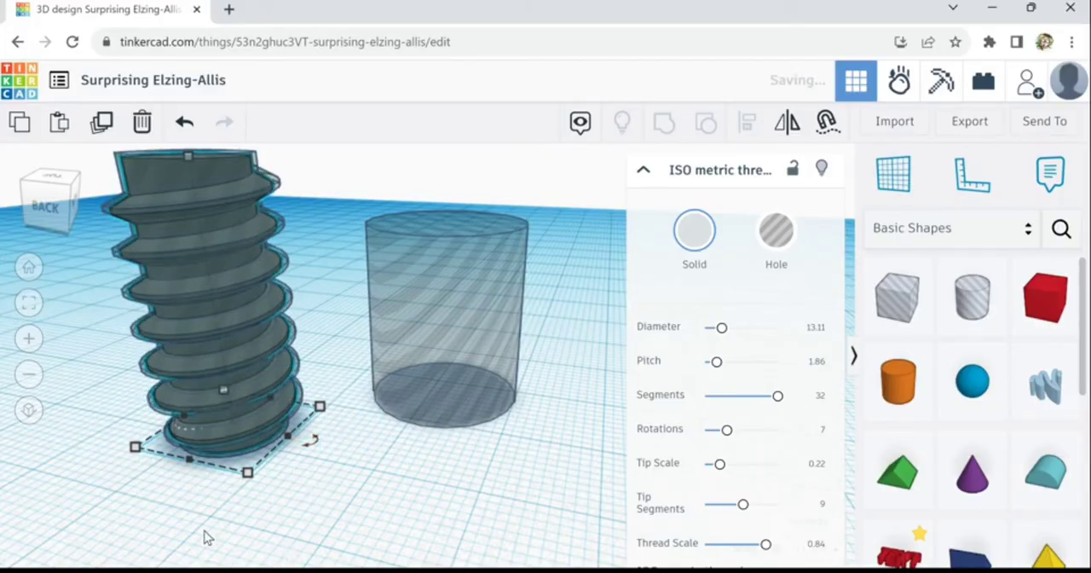
scroll(204, 537, up, 3)
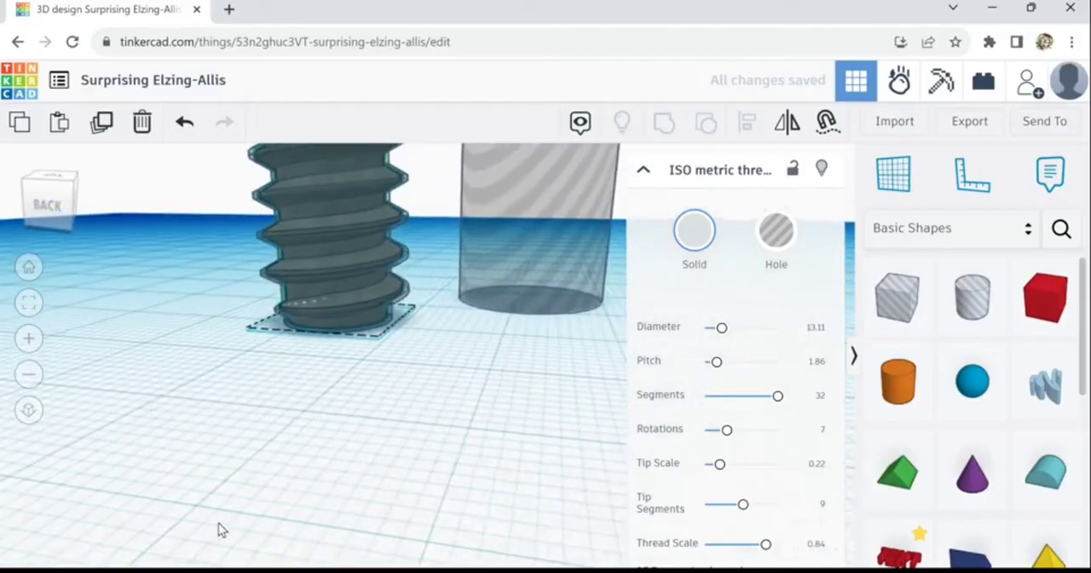
key(f)
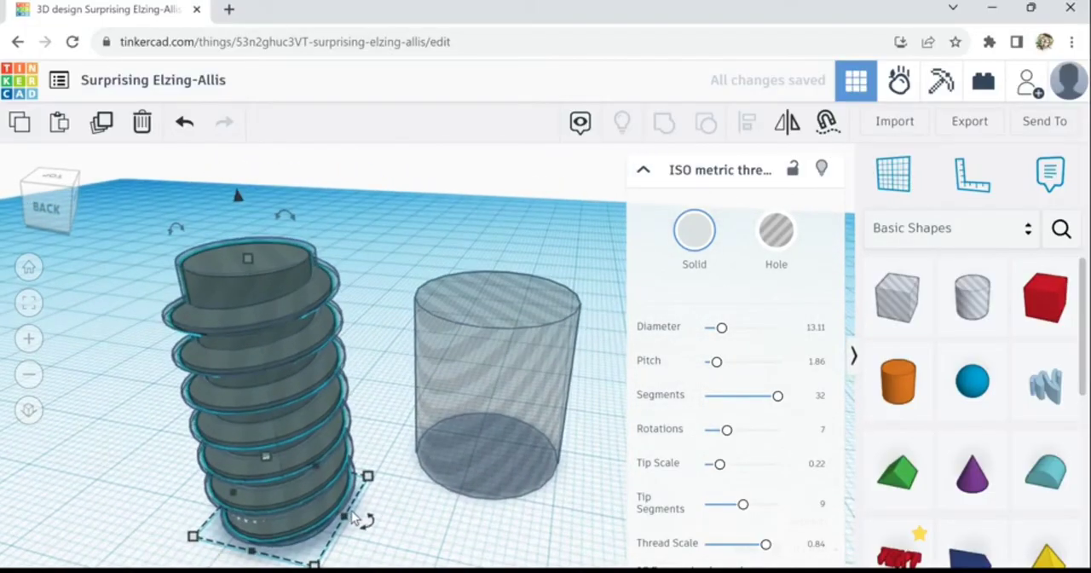
scroll(354, 515, down, 2)
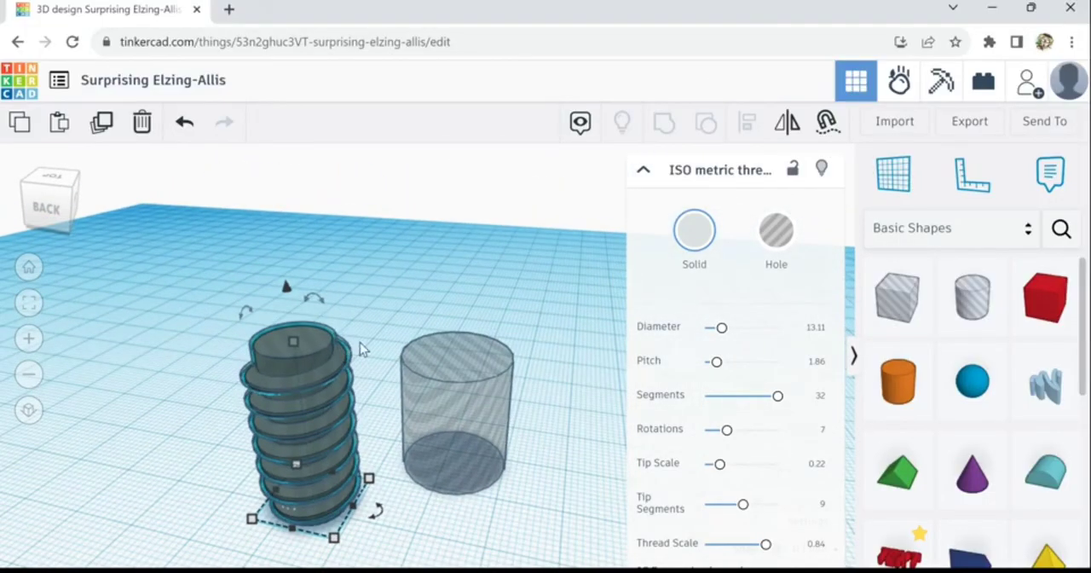
Make the cylinder solid orange and lower the thread hole into its top.
click(468, 351)
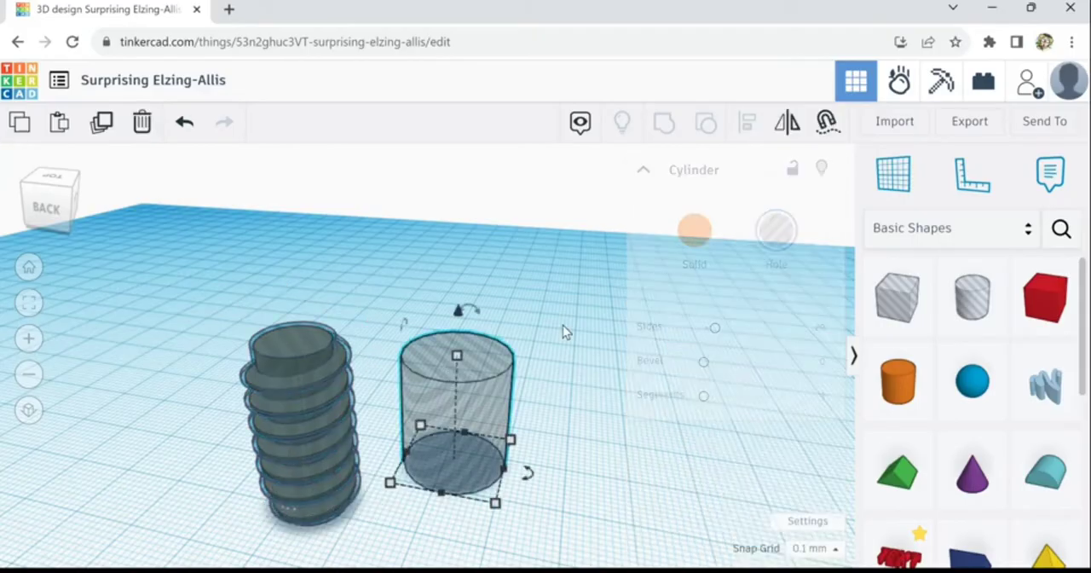
click(704, 249)
drag(368, 365, 509, 345)
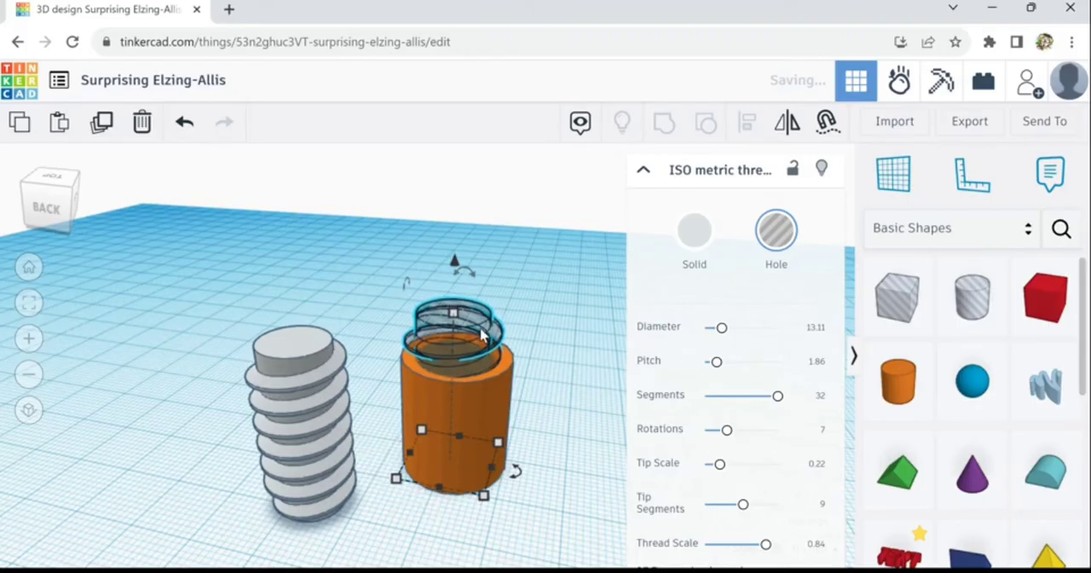
drag(482, 335, 449, 341)
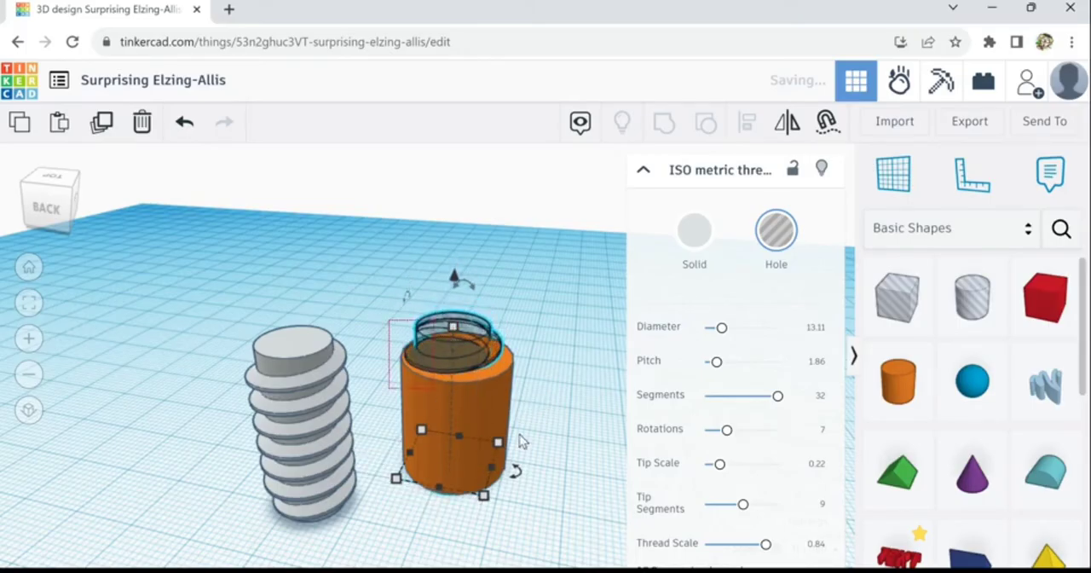
Centre the thread hole inside the orange cylinder and view it from a level side angle.
shift+click(477, 400)
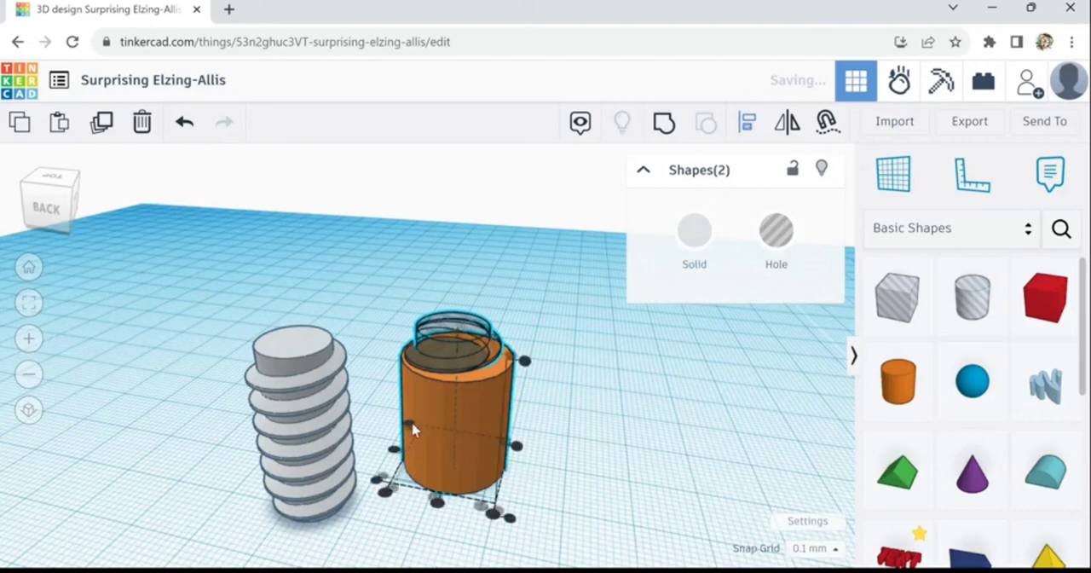
click(438, 504)
mouse_move(594, 509)
right_down()
mouse_move(570, 418)
mouse_move(582, 484)
mouse_move(555, 429)
right_up()
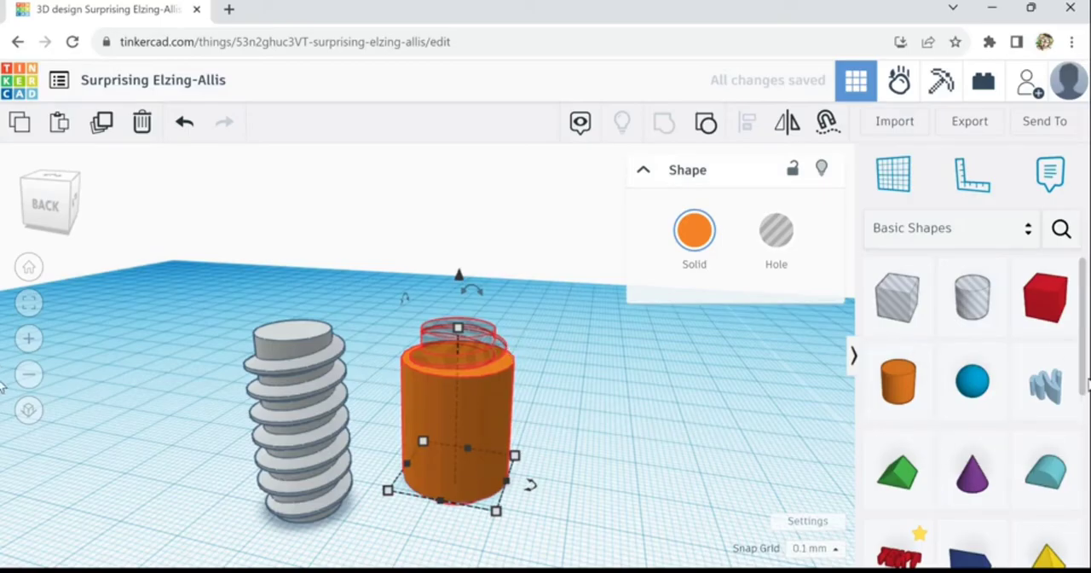
scroll(972, 426, down, 3)
Add a short, smaller light grey hexagonal prism left of the screw.
click(972, 426)
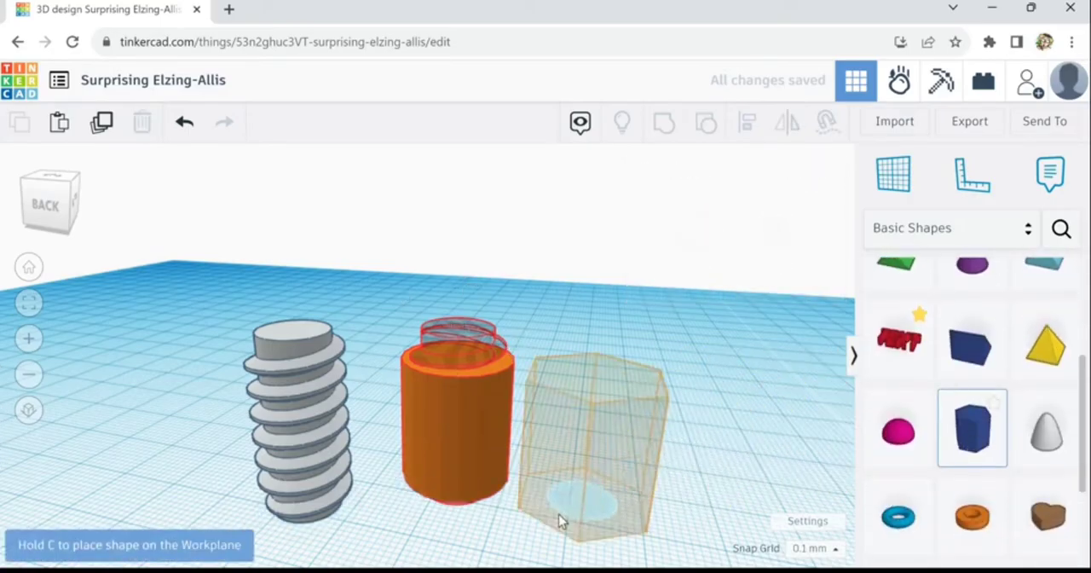
click(201, 489)
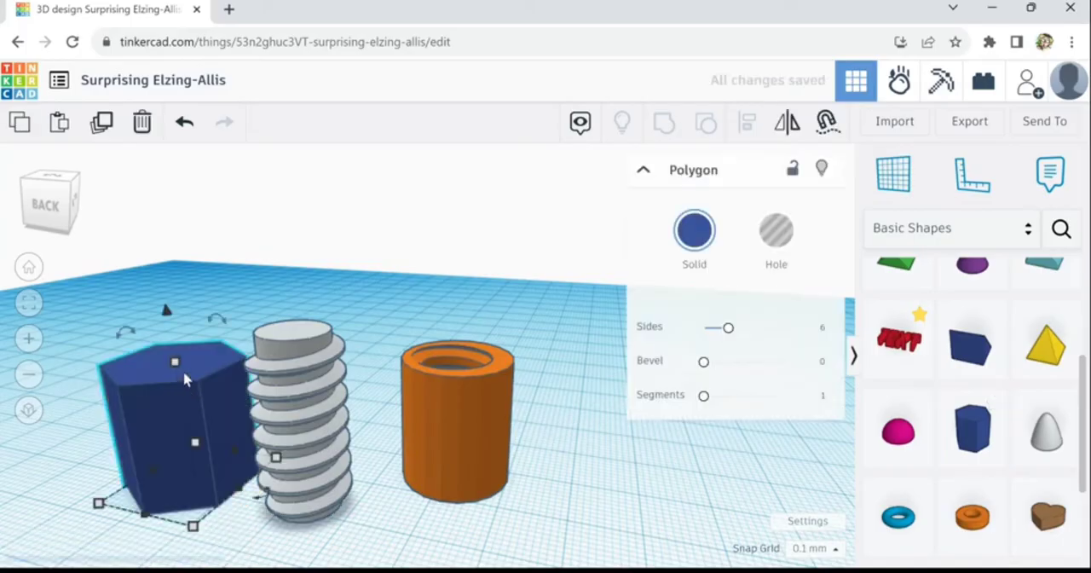
drag(176, 363, 188, 440)
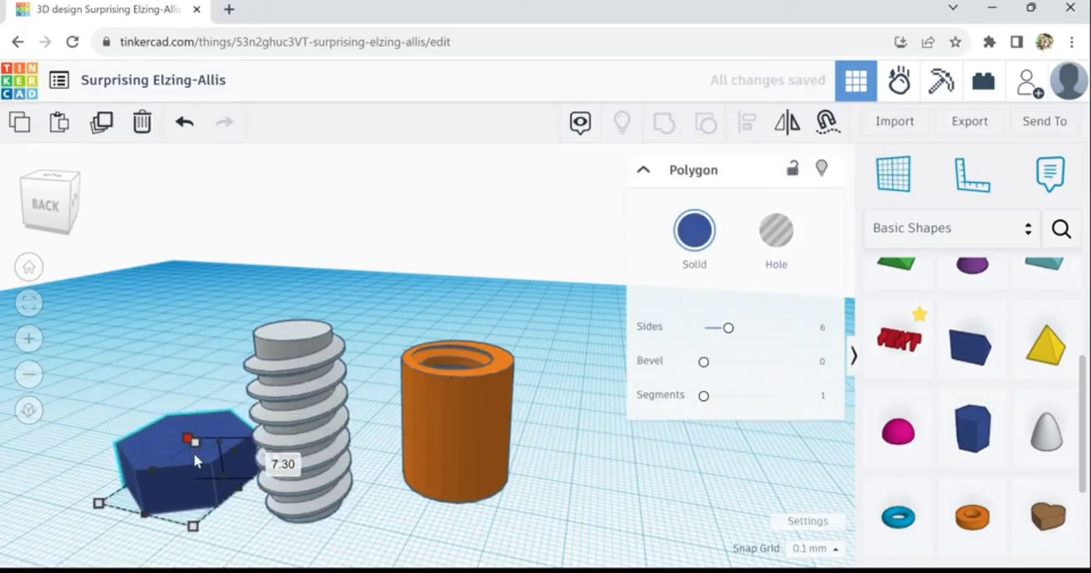
mouse_move(191, 450)
mouse_down()
mouse_move(194, 459)
mouse_move(194, 441)
mouse_up()
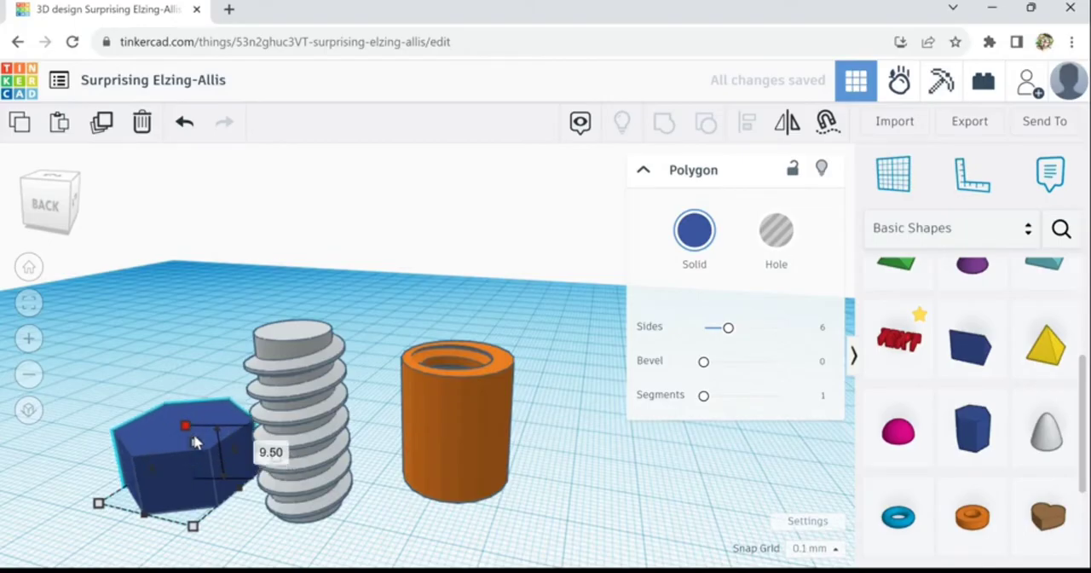
drag(201, 540, 197, 523)
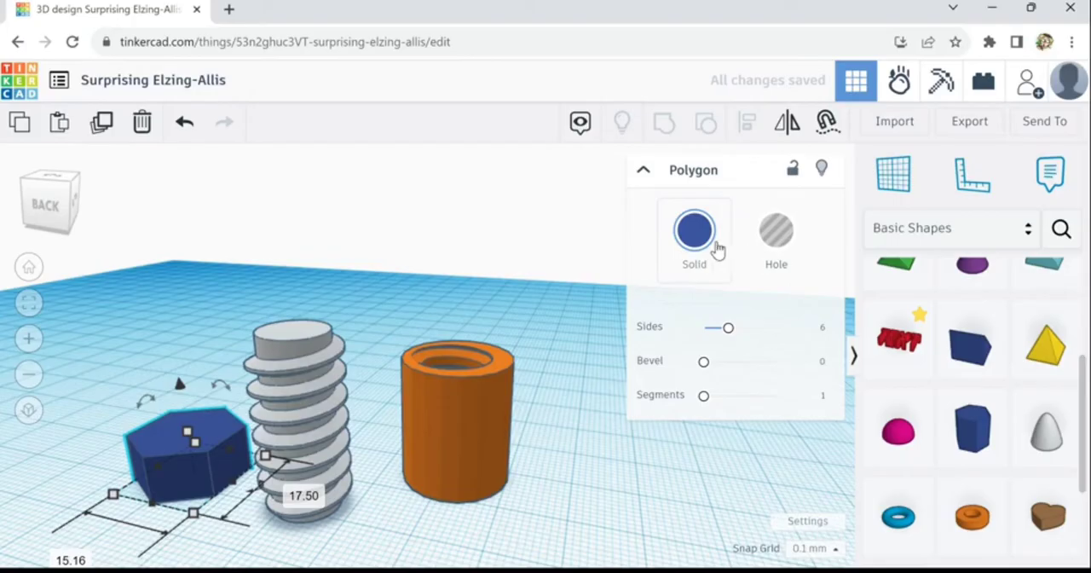
click(695, 232)
click(847, 413)
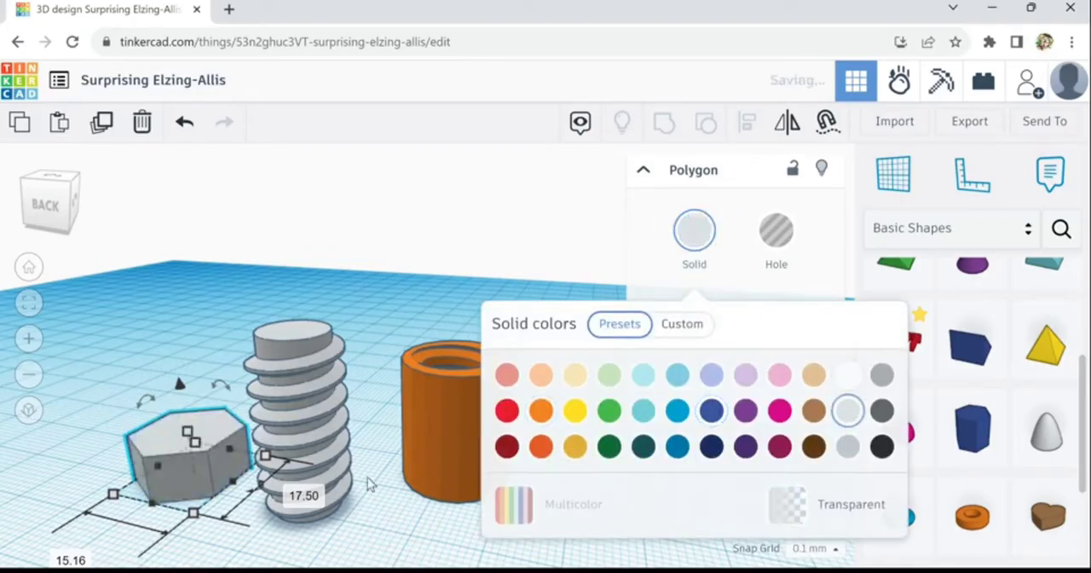
Move the threaded screw onto the hexagon and raise it onto its top face.
click(378, 558)
drag(309, 480, 190, 456)
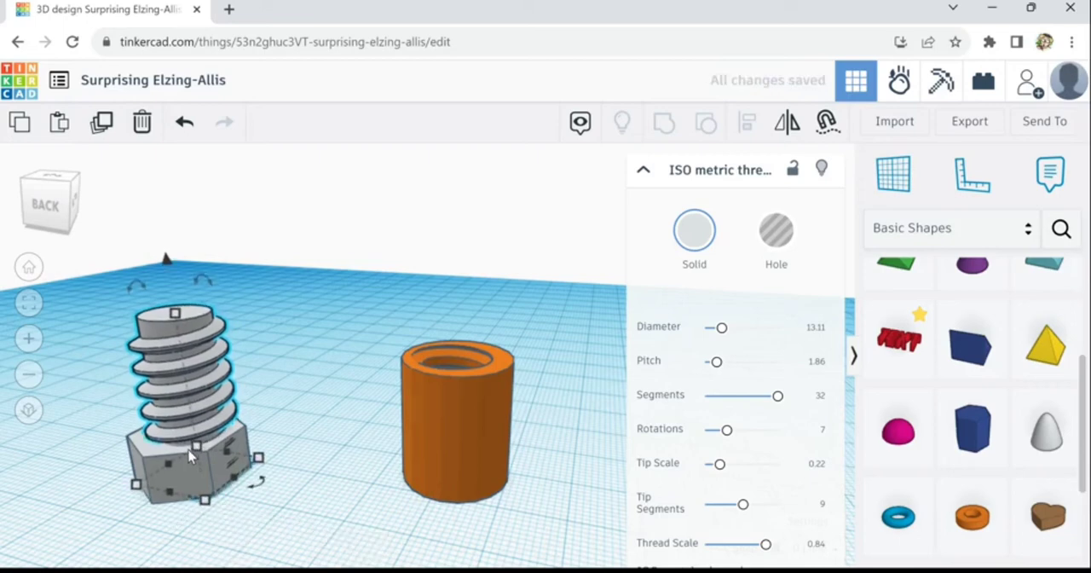
key(ctrl+Up)
key(ctrl+Up)
key(ctrl+Up)
key(ctrl+Up)
key(ctrl+Up)
key(ctrl+Up)
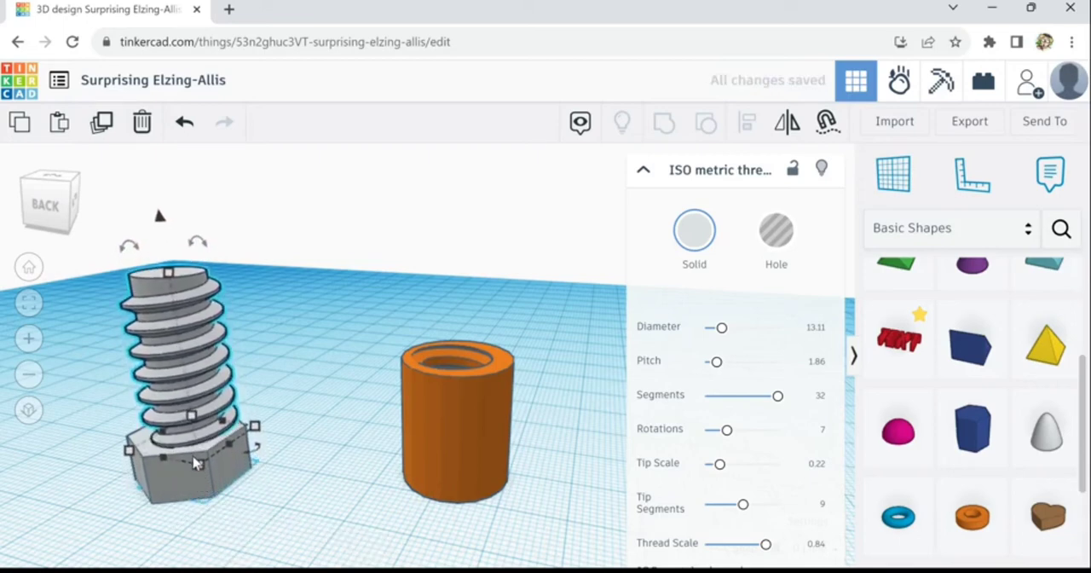
key(ctrl+Up)
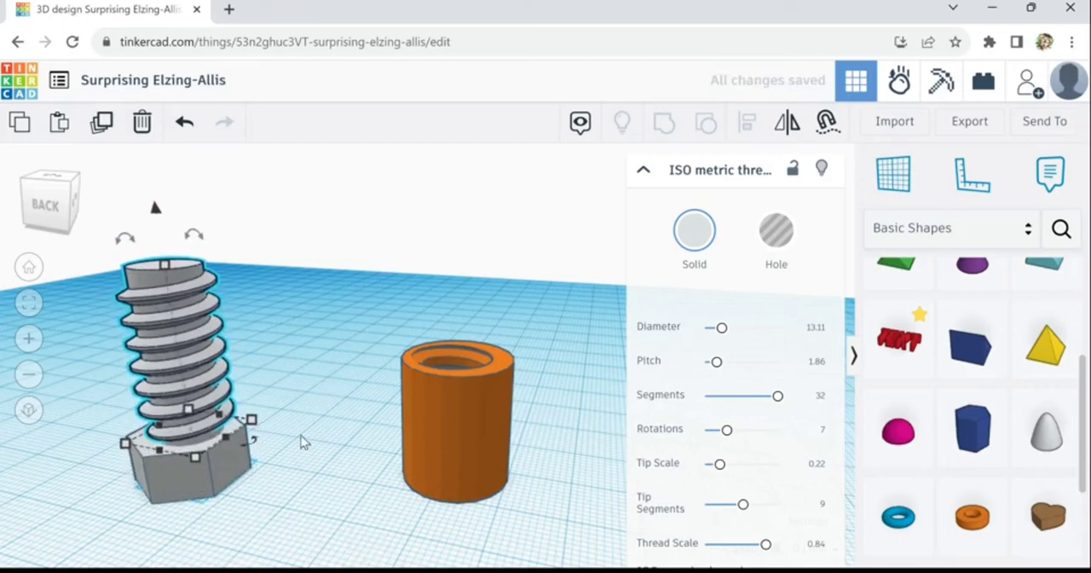
Place the bolt and its hexagonal head beside the orange nut, then select both.
shift+click(253, 437)
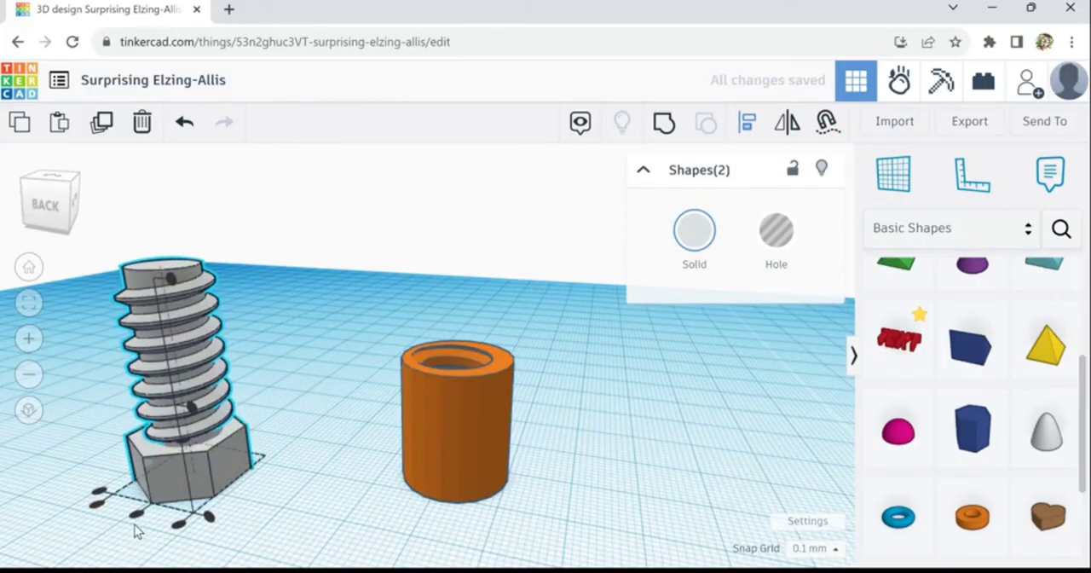
click(312, 534)
mouse_move(301, 485)
right_down()
mouse_move(305, 524)
mouse_move(236, 498)
right_up()
drag(215, 411, 372, 368)
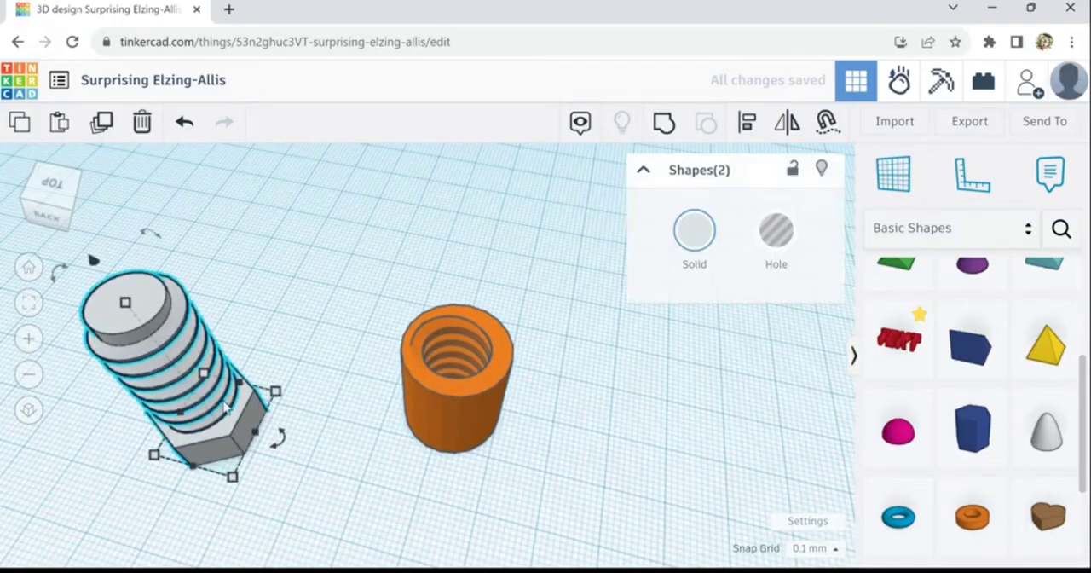
click(486, 520)
mouse_move(490, 515)
right_down()
mouse_move(523, 474)
mouse_move(536, 429)
mouse_move(581, 442)
mouse_move(575, 388)
mouse_move(525, 474)
right_up()
drag(219, 482, 215, 475)
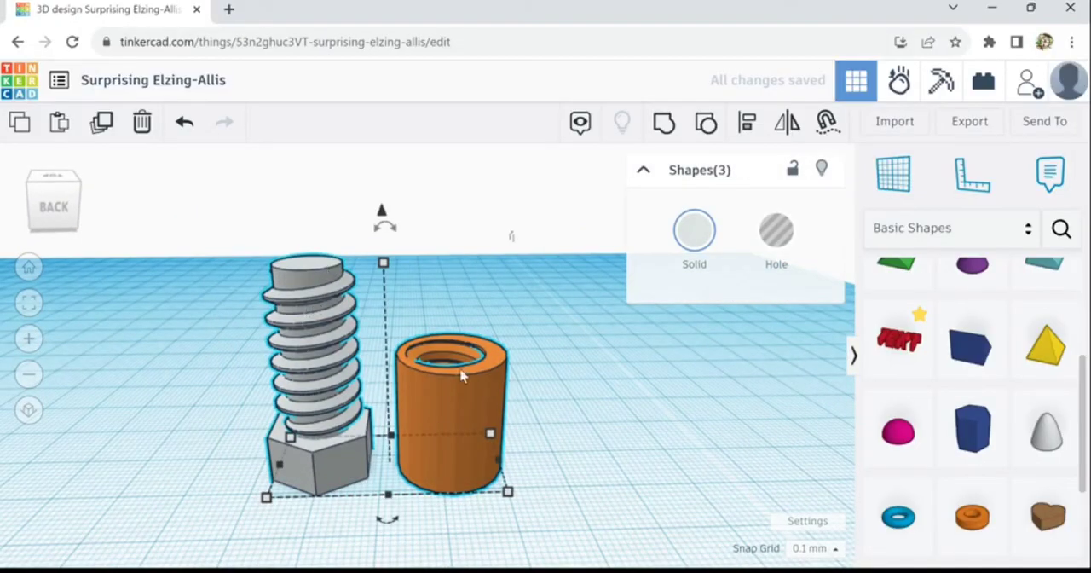